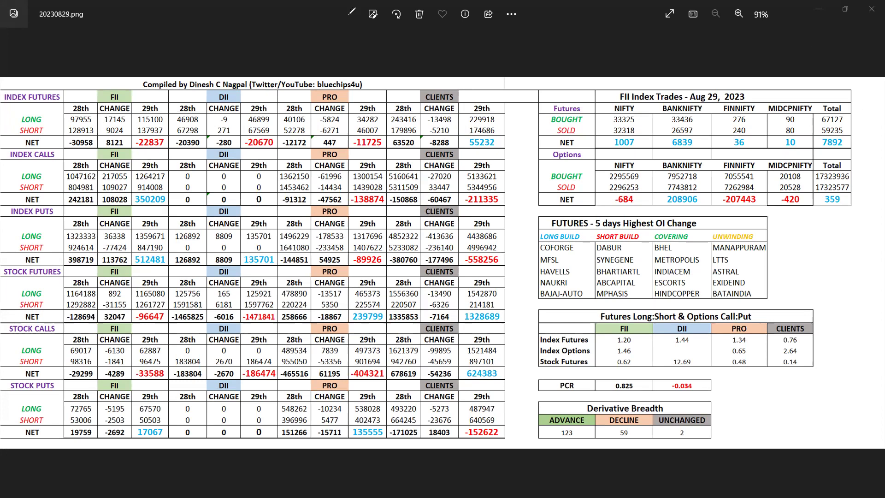
Mark the long and short change figures for FII, DII, PRO and clients in the Index Futures table, and clear the marks
mouse_move(110, 112)
left_mouse_down()
mouse_move(101, 123)
mouse_move(124, 124)
mouse_move(130, 113)
mouse_move(109, 111)
left_mouse_up()
mouse_move(113, 119)
left_mouse_down()
mouse_move(102, 134)
mouse_move(124, 133)
mouse_move(125, 118)
left_mouse_up()
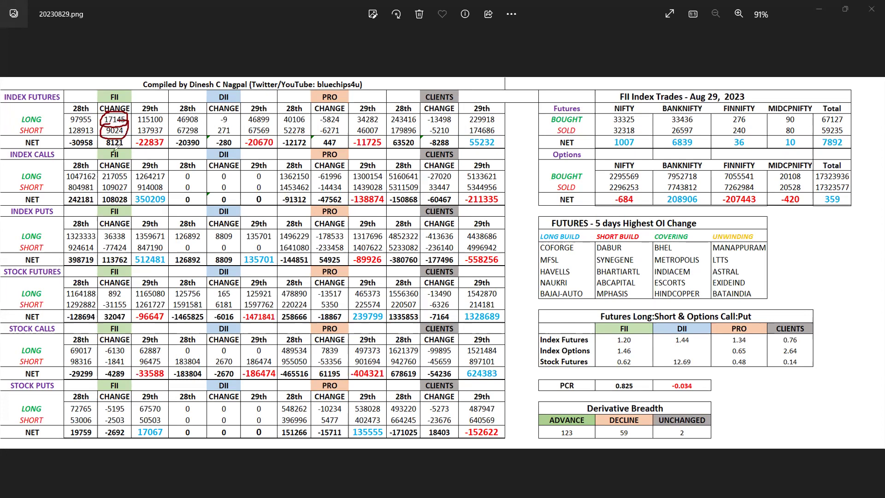
left_click_drag(103, 151, 125, 147)
mouse_move(214, 117)
left_mouse_down()
mouse_move(228, 123)
mouse_move(231, 112)
mouse_move(214, 119)
mouse_move(231, 139)
mouse_move(236, 117)
left_mouse_up()
mouse_move(320, 117)
left_mouse_down()
mouse_move(347, 125)
mouse_move(329, 113)
mouse_move(318, 134)
mouse_move(351, 122)
left_mouse_up()
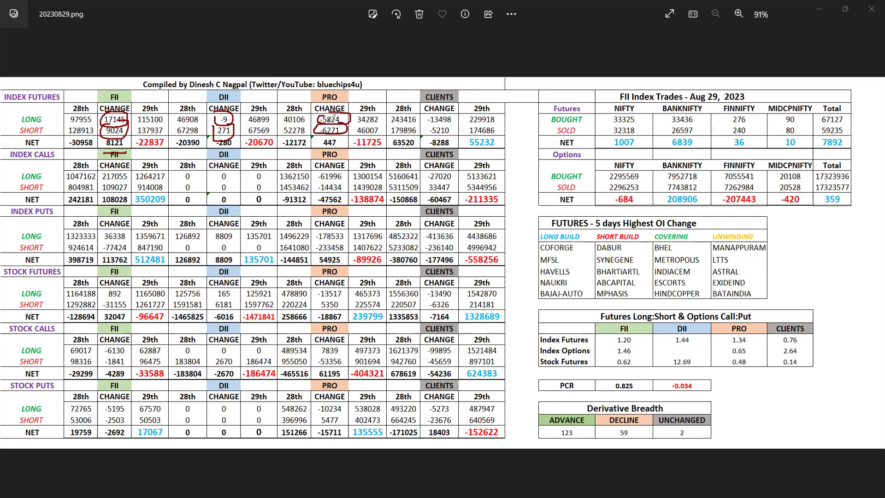
mouse_move(323, 149)
left_mouse_down()
mouse_move(323, 136)
mouse_move(343, 136)
mouse_move(342, 148)
left_mouse_up()
mouse_move(424, 113)
left_mouse_down()
mouse_move(427, 123)
mouse_move(453, 125)
mouse_move(450, 112)
mouse_move(430, 135)
mouse_move(451, 137)
mouse_move(453, 124)
left_mouse_up()
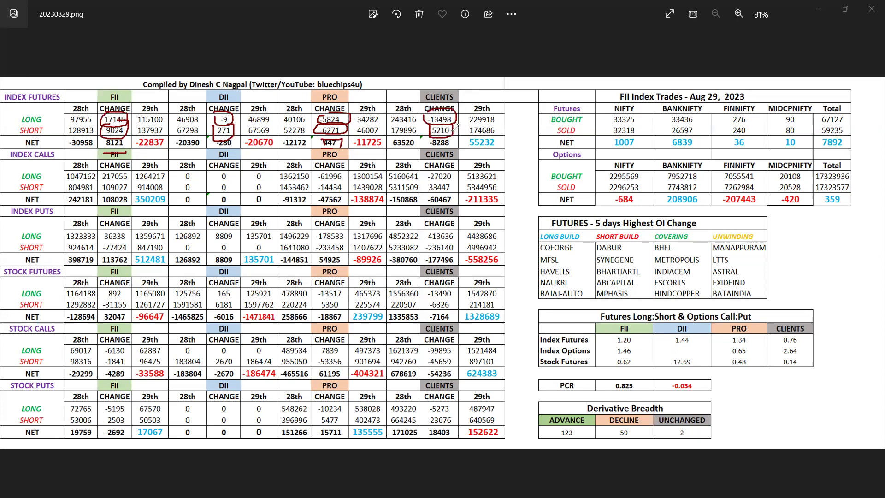
key("e")
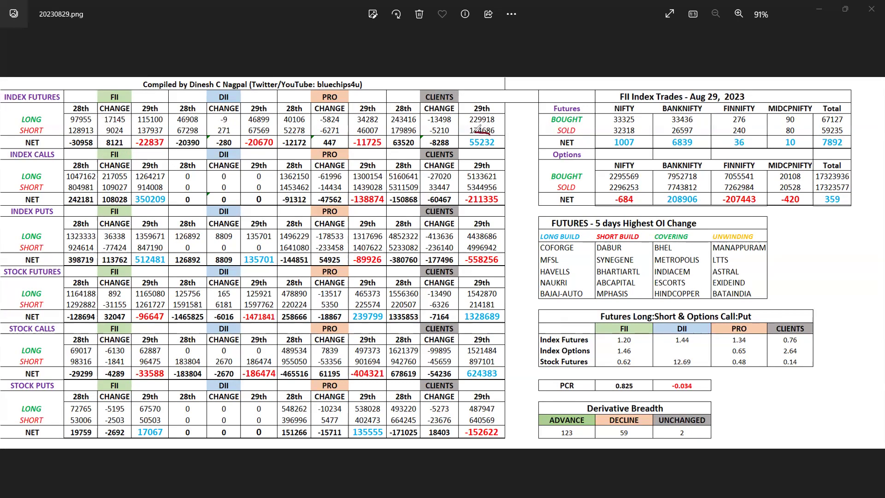
Mark the clients' net index futures, FII's index options ratio, and FII's index call and put figures, and clear the marks
mouse_move(470, 135)
left_mouse_down()
mouse_move(478, 150)
mouse_move(493, 150)
mouse_move(494, 130)
left_mouse_up()
mouse_move(620, 346)
left_mouse_down()
mouse_move(628, 355)
mouse_move(643, 345)
mouse_move(619, 345)
left_mouse_up()
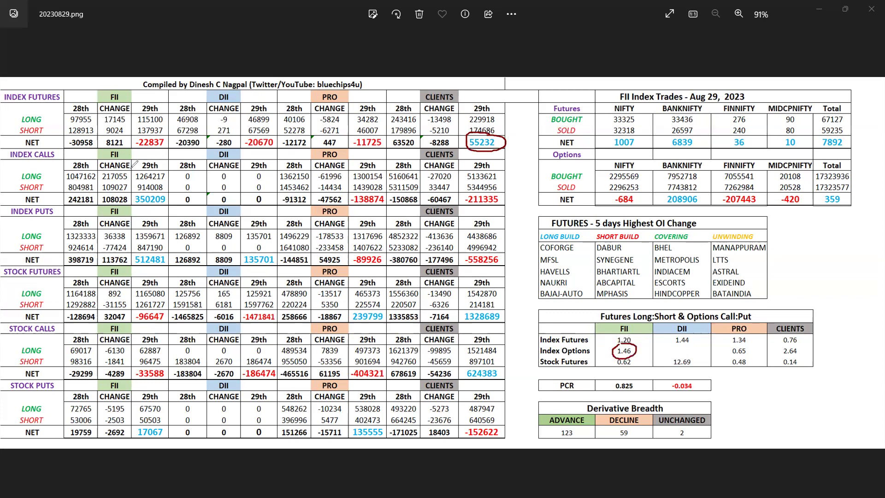
mouse_move(103, 167)
left_mouse_down()
mouse_move(105, 182)
mouse_move(133, 173)
mouse_move(102, 166)
left_mouse_up()
mouse_move(97, 240)
left_mouse_down()
mouse_move(136, 238)
mouse_move(133, 255)
mouse_move(96, 254)
mouse_move(98, 239)
left_mouse_up()
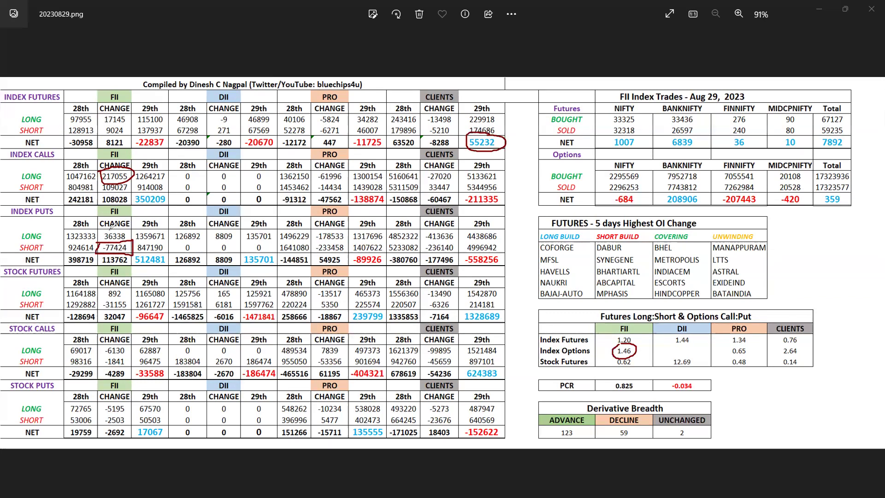
mouse_move(102, 229)
left_mouse_down()
mouse_move(103, 243)
mouse_move(131, 228)
mouse_move(129, 240)
mouse_move(112, 237)
mouse_move(170, 253)
mouse_move(170, 266)
mouse_move(131, 267)
mouse_move(131, 253)
left_mouse_up()
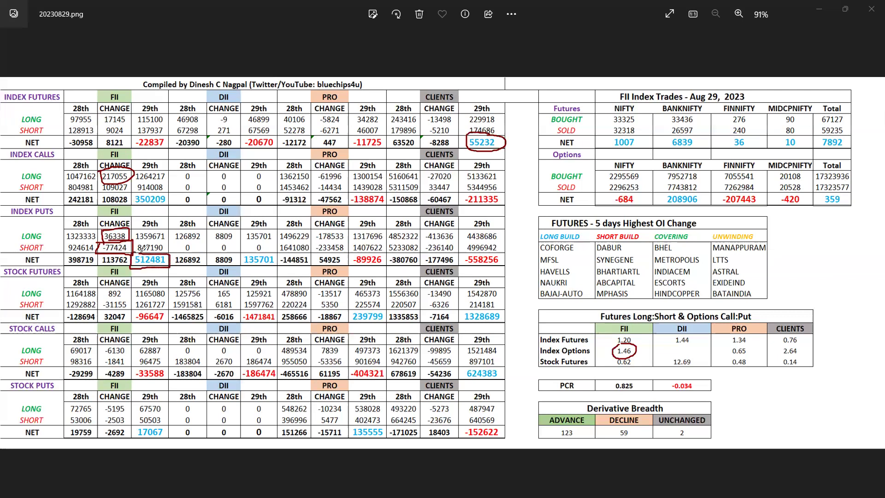
mouse_move(131, 203)
left_mouse_down()
mouse_move(162, 193)
mouse_move(174, 201)
mouse_move(173, 210)
mouse_move(132, 209)
left_mouse_up()
key("e")
Mark FII's long, short and net index puts for the 29th and circle DII's long change in index puts
mouse_move(124, 244)
left_mouse_down()
mouse_move(167, 240)
mouse_move(154, 252)
mouse_move(163, 253)
left_mouse_up()
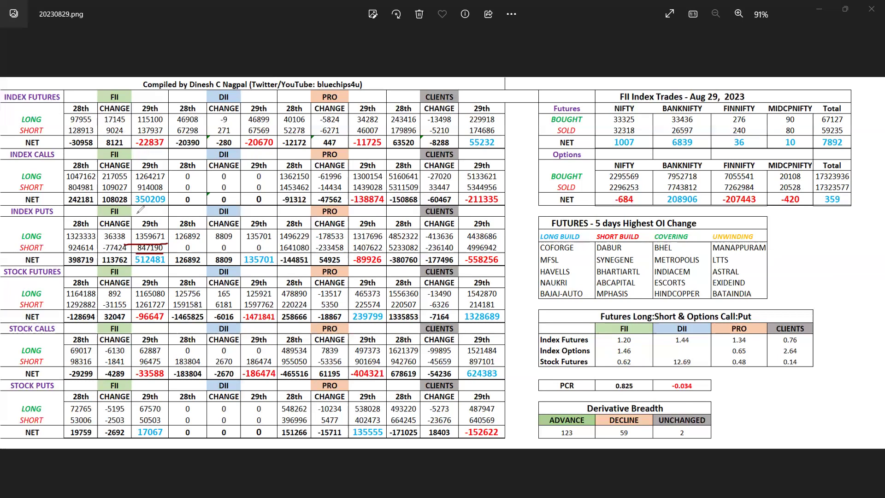
mouse_move(134, 253)
left_mouse_down()
mouse_move(132, 269)
mouse_move(169, 252)
mouse_move(132, 247)
left_mouse_up()
mouse_move(211, 230)
left_mouse_down()
mouse_move(222, 247)
mouse_move(238, 241)
mouse_move(240, 225)
mouse_move(213, 224)
left_mouse_up()
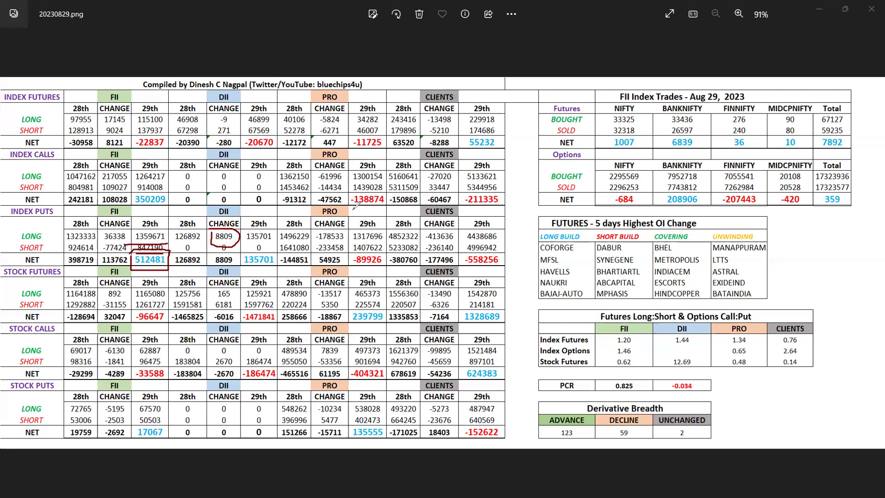
Circle PRO's net index calls and puts for the 29th, link the clients' 28th and 29th nets in both tables, and clear the marks
mouse_move(353, 210)
left_mouse_down()
mouse_move(382, 211)
mouse_move(385, 191)
mouse_move(351, 186)
mouse_move(348, 205)
left_mouse_up()
mouse_move(357, 246)
left_mouse_down()
mouse_move(363, 271)
mouse_move(392, 261)
mouse_move(389, 242)
mouse_move(368, 241)
left_mouse_up()
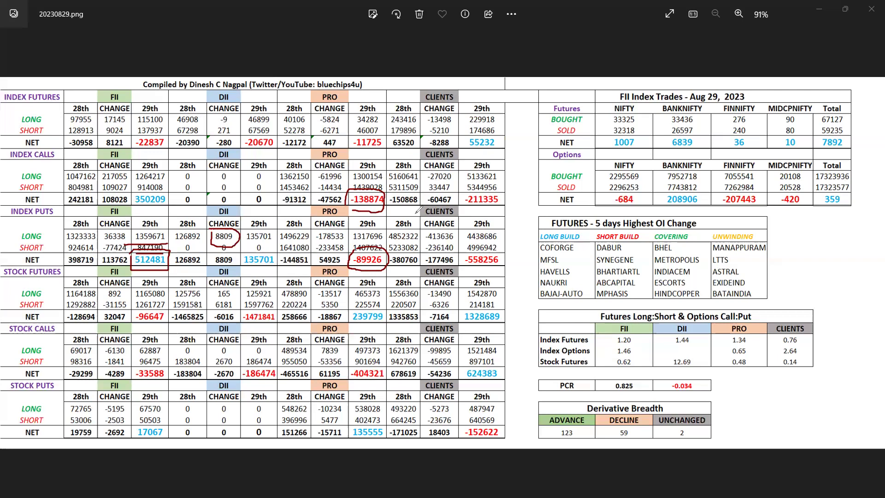
mouse_move(407, 205)
left_mouse_down()
mouse_move(484, 224)
mouse_move(490, 206)
left_mouse_up()
mouse_move(400, 266)
left_mouse_down()
mouse_move(461, 291)
mouse_move(488, 269)
left_mouse_up()
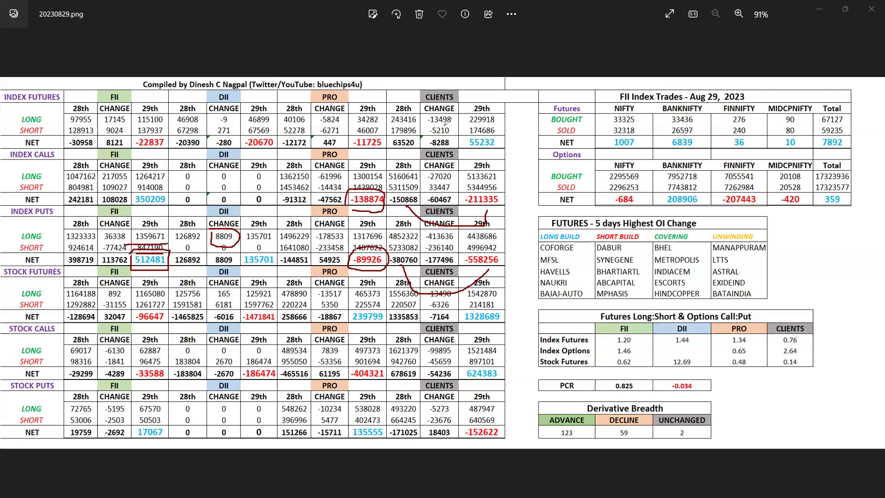
key("e")
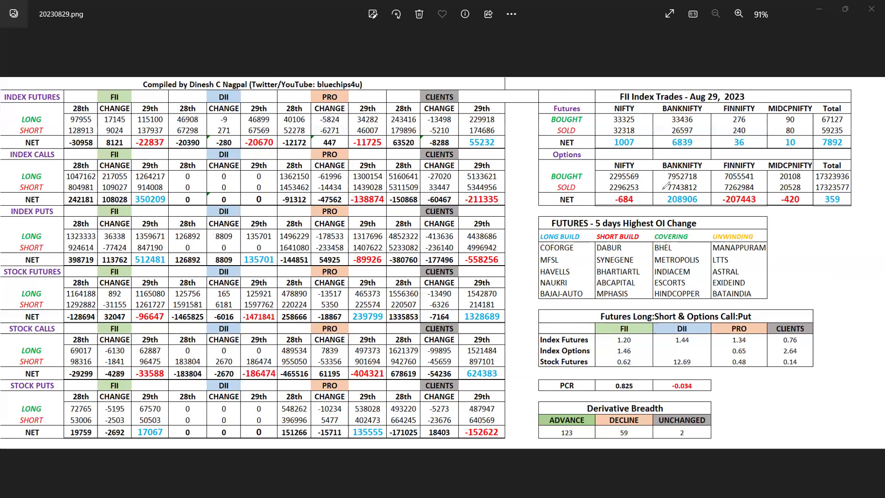
Mark the NIFTY, BANKNIFTY and FINNIFTY options figures and the NIFTY and BANKNIFTY futures nets under FII Index Trades, and clear the marks
mouse_move(662, 190)
left_mouse_down()
mouse_move(664, 208)
mouse_move(698, 210)
mouse_move(703, 186)
mouse_move(658, 190)
left_mouse_up()
mouse_move(605, 212)
left_mouse_down()
mouse_move(641, 208)
mouse_move(607, 210)
mouse_move(638, 186)
left_mouse_up()
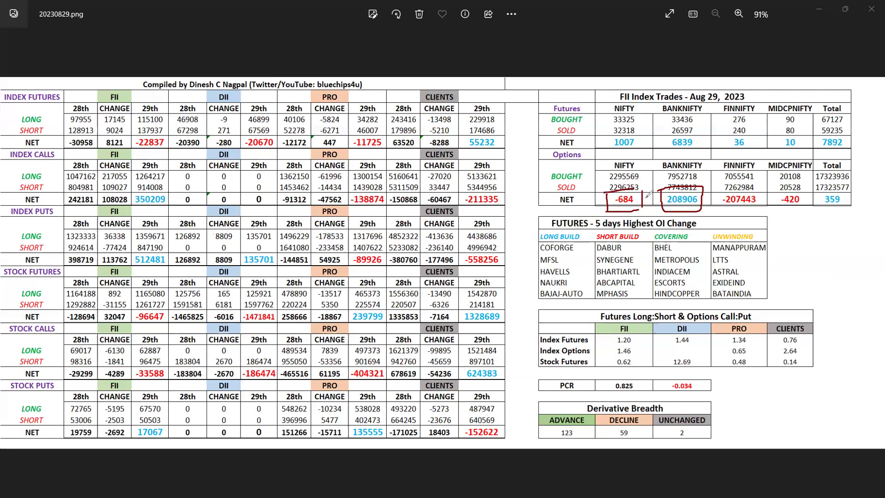
mouse_move(722, 160)
left_mouse_down()
mouse_move(717, 223)
mouse_move(766, 204)
mouse_move(761, 154)
mouse_move(719, 152)
left_mouse_up()
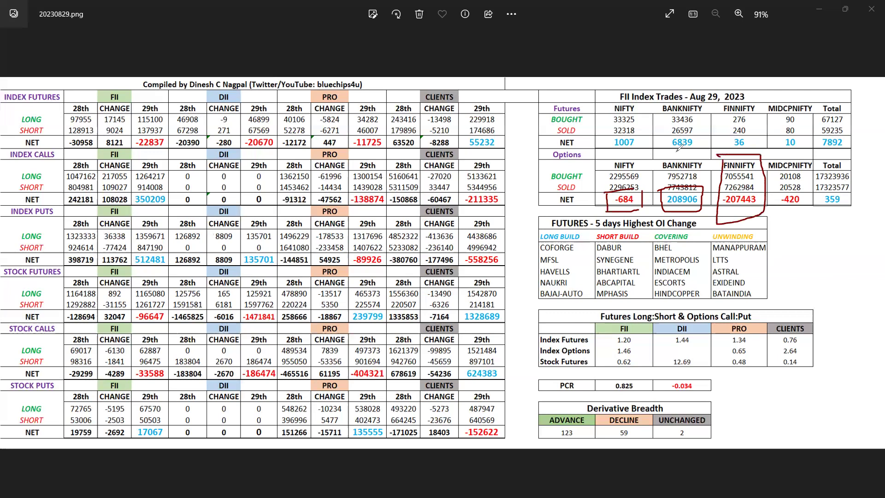
left_click_drag(669, 151, 696, 152)
left_click_drag(613, 155, 635, 153)
key("e")
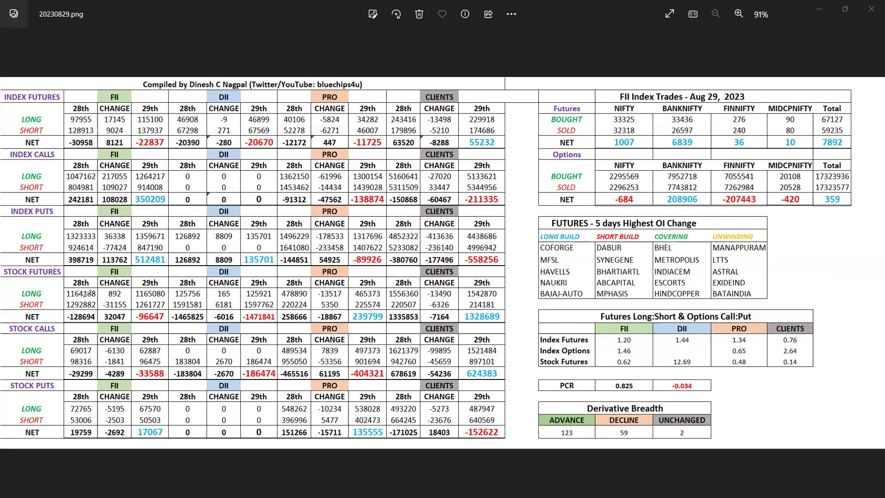
Mark the stock futures changes for FII, DII, PRO and clients, link FII's 28th and 29th nets, and clear the marks
mouse_move(103, 298)
left_mouse_down()
mouse_move(133, 304)
mouse_move(103, 310)
mouse_move(109, 294)
left_mouse_up()
mouse_move(81, 325)
left_mouse_down()
mouse_move(96, 339)
mouse_move(147, 322)
left_mouse_up()
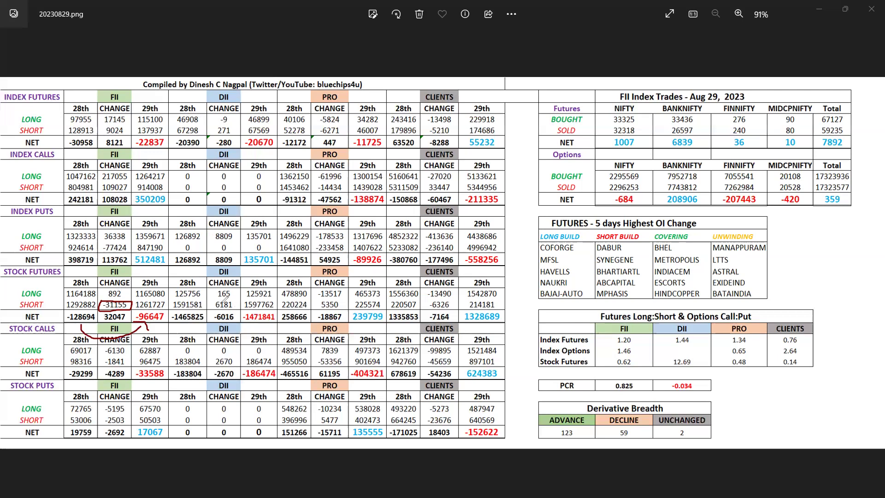
mouse_move(209, 305)
left_mouse_down()
mouse_move(238, 307)
mouse_move(210, 305)
mouse_move(225, 282)
left_mouse_up()
mouse_move(316, 289)
left_mouse_down()
mouse_move(351, 293)
mouse_move(347, 283)
mouse_move(323, 281)
mouse_move(319, 313)
mouse_move(341, 310)
mouse_move(340, 299)
mouse_move(319, 297)
left_mouse_up()
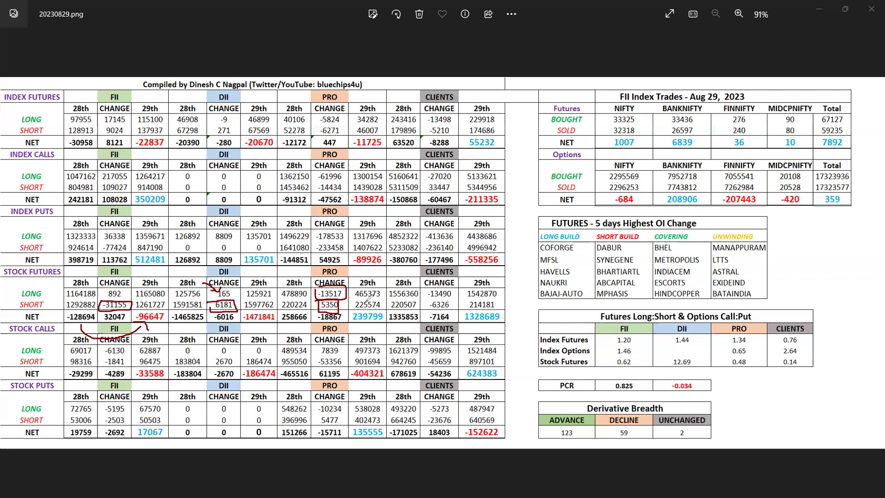
mouse_move(425, 291)
left_mouse_down()
mouse_move(445, 299)
mouse_move(458, 283)
mouse_move(435, 282)
mouse_move(432, 316)
mouse_move(449, 316)
mouse_move(455, 297)
left_mouse_up()
key("e")
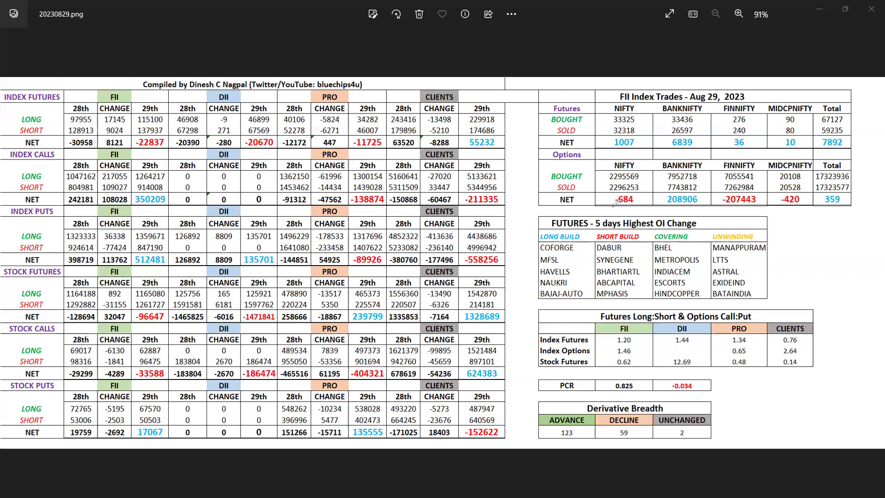
Outline the "FUTURES - 5 days Highest OI Change" heading and tick its four category columns
mouse_move(613, 213)
left_mouse_down()
mouse_move(552, 220)
mouse_move(566, 229)
mouse_move(700, 228)
mouse_move(688, 209)
mouse_move(614, 212)
left_mouse_up()
mouse_move(532, 226)
left_mouse_down()
mouse_move(570, 210)
mouse_move(733, 212)
left_mouse_up()
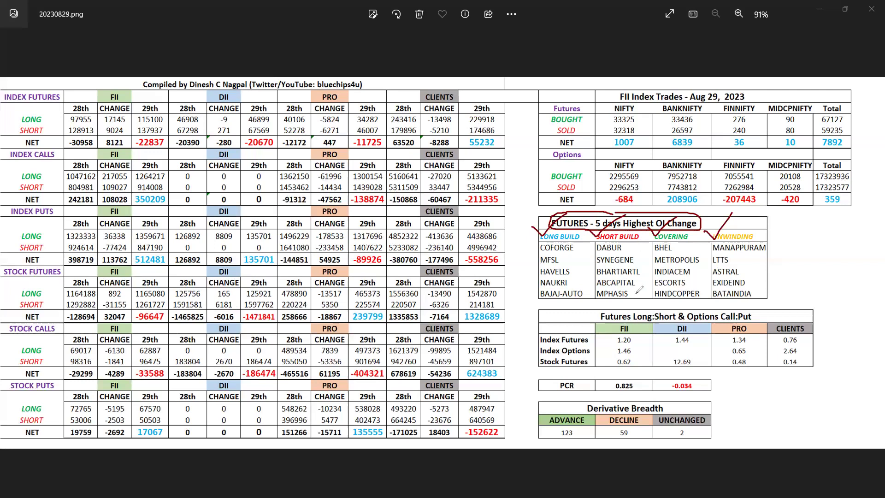
Circle the PCR value and the advance, decline and unchanged counts under Derivative Breadth, and clear all marks
mouse_move(619, 374)
left_mouse_down()
mouse_move(611, 379)
mouse_move(620, 393)
mouse_move(643, 387)
mouse_move(634, 373)
left_mouse_up()
mouse_move(562, 424)
left_mouse_down()
mouse_move(557, 435)
mouse_move(587, 438)
mouse_move(584, 427)
mouse_move(561, 426)
left_mouse_up()
mouse_move(622, 425)
left_mouse_down()
mouse_move(616, 436)
mouse_move(674, 427)
mouse_move(682, 441)
mouse_move(699, 425)
mouse_move(678, 426)
left_mouse_up()
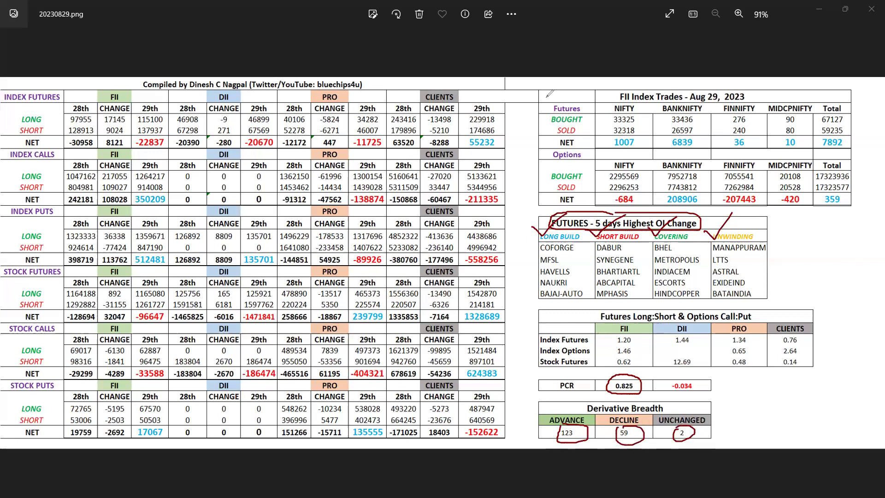
key("e")
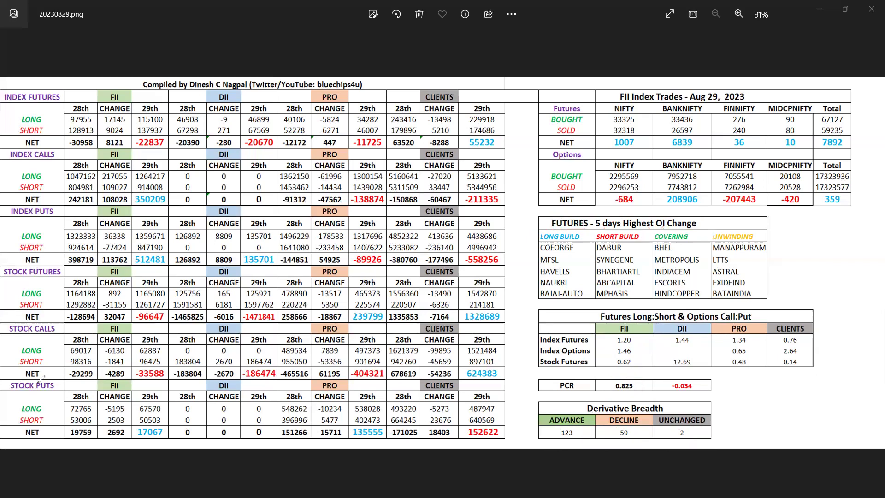
Circle FII's change column across stock calls and puts, and the DII and PRO short changes in stock calls
mouse_move(101, 340)
left_mouse_down()
mouse_move(96, 436)
mouse_move(124, 442)
mouse_move(128, 430)
left_mouse_up()
mouse_move(135, 399)
left_mouse_down()
mouse_move(137, 355)
mouse_move(108, 334)
left_mouse_up()
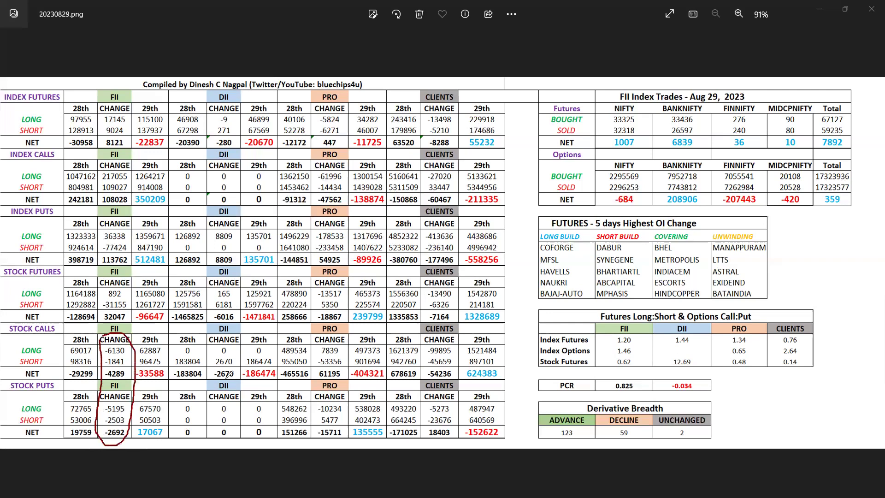
mouse_move(207, 358)
left_mouse_down()
mouse_move(226, 353)
mouse_move(237, 365)
mouse_move(213, 367)
mouse_move(211, 356)
left_mouse_up()
left_click_drag(306, 356, 345, 353)
mouse_move(349, 362)
left_mouse_down()
mouse_move(313, 369)
mouse_move(308, 356)
mouse_move(317, 355)
left_mouse_up()
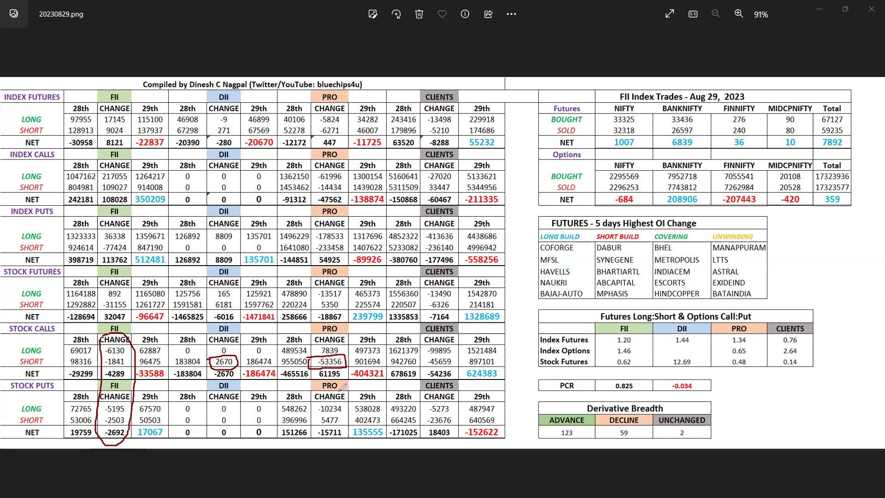
Mark PRO's long change in stock puts and short change in stock futures, box the clients' stock option changes, and clear all marks
mouse_move(319, 400)
left_mouse_down()
mouse_move(317, 415)
mouse_move(343, 416)
mouse_move(350, 396)
mouse_move(322, 400)
left_mouse_up()
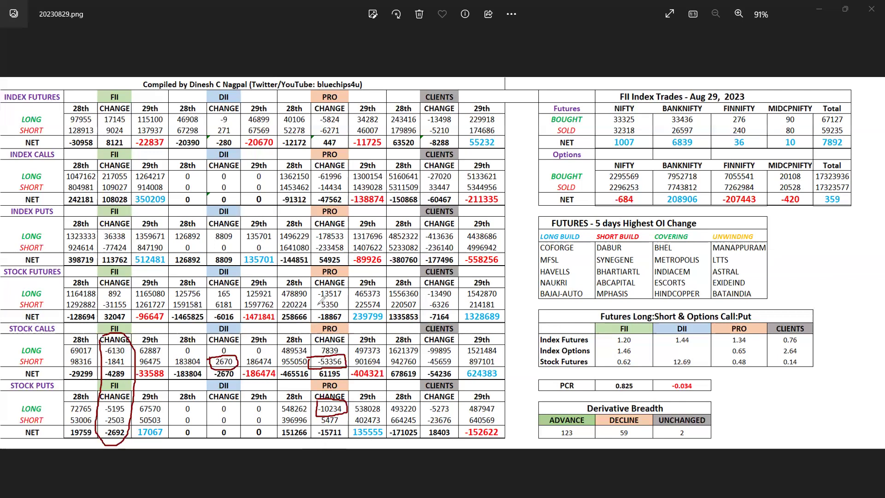
mouse_move(313, 302)
left_mouse_down()
mouse_move(339, 297)
mouse_move(345, 308)
mouse_move(325, 312)
mouse_move(325, 297)
left_mouse_up()
left_click_drag(423, 344, 424, 430)
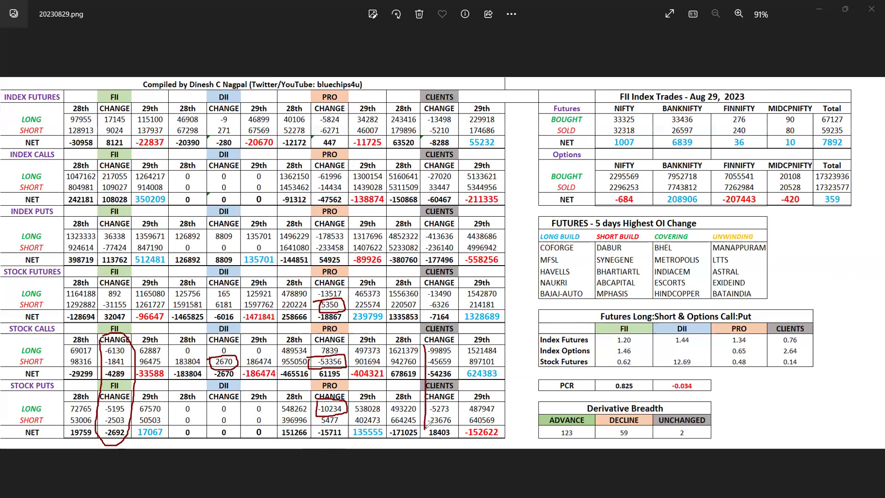
mouse_move(426, 342)
left_mouse_down()
mouse_move(459, 339)
mouse_move(458, 429)
mouse_move(434, 422)
left_mouse_up()
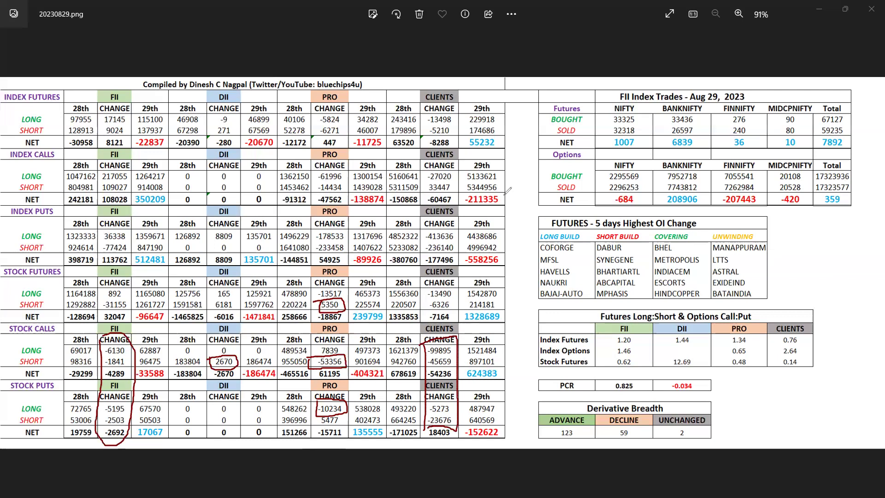
key("e")
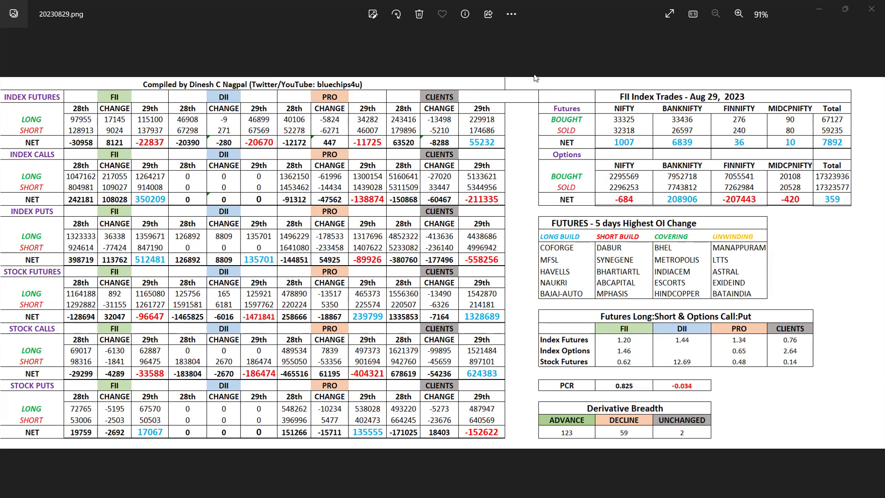
Switch to the ICICI Direct charts in the browser and set the first MIDCPNIFTY chart to 1 day and the second to 1 hour
key("alt+Tab")
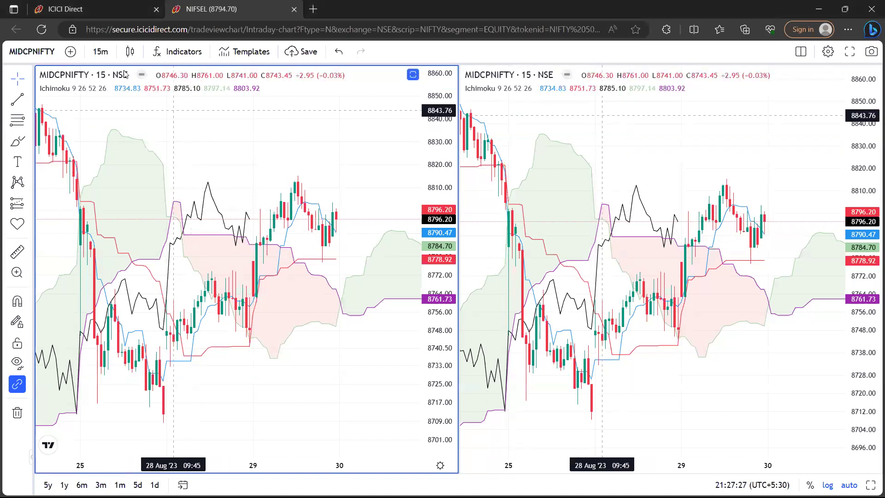
left_click(98, 54)
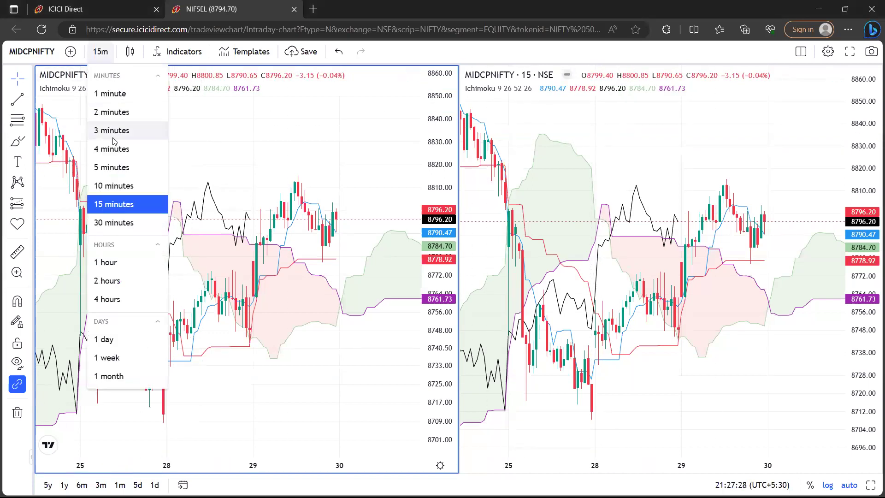
left_click(104, 340)
left_click(543, 157)
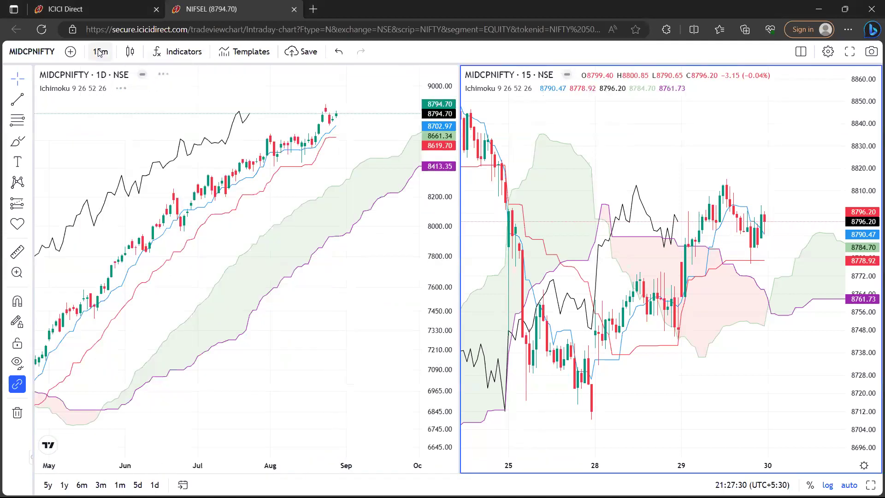
left_click(100, 51)
left_click(109, 261)
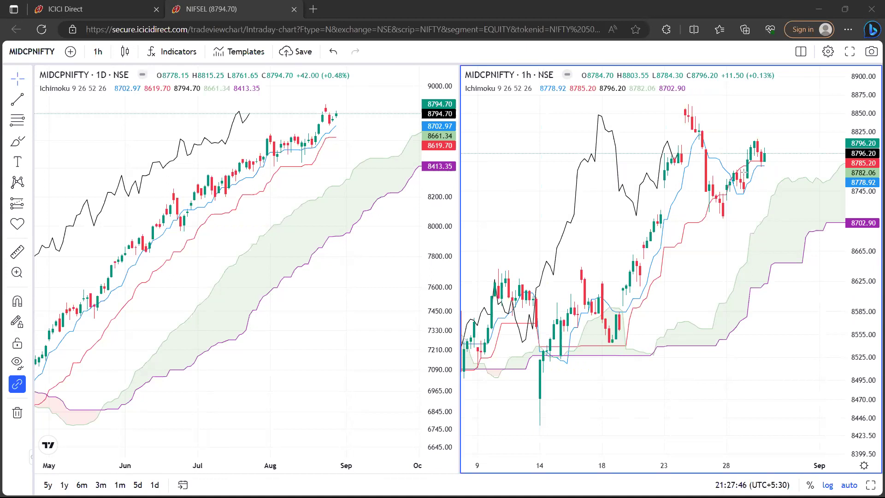
Draw horizontal level lines and short rising strokes around the latest candles on the 1-hour MIDCPNIFTY chart
left_click_drag(724, 167, 834, 164)
left_click_drag(737, 195, 756, 135)
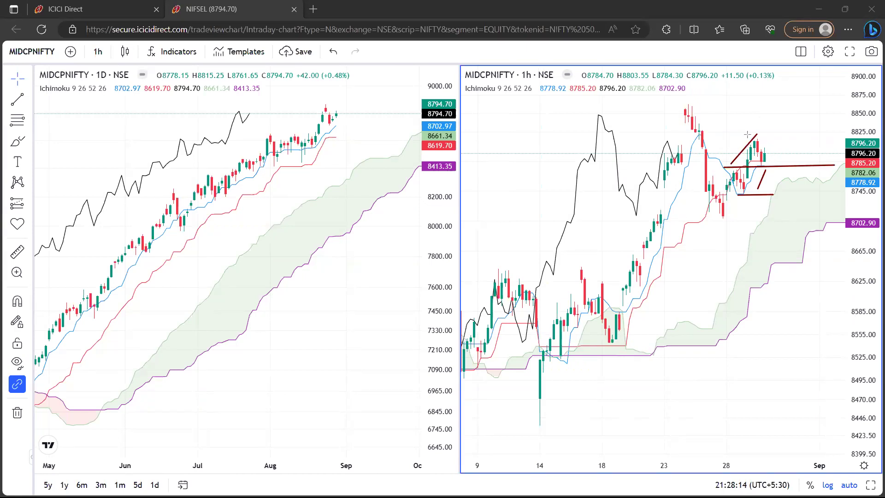
left_click_drag(747, 134, 831, 133)
Show the option chain and mark the put OI and OI change at strikes 8700, 8750, 8775 and 8800, and the 8800 call OI
left_click(71, 8)
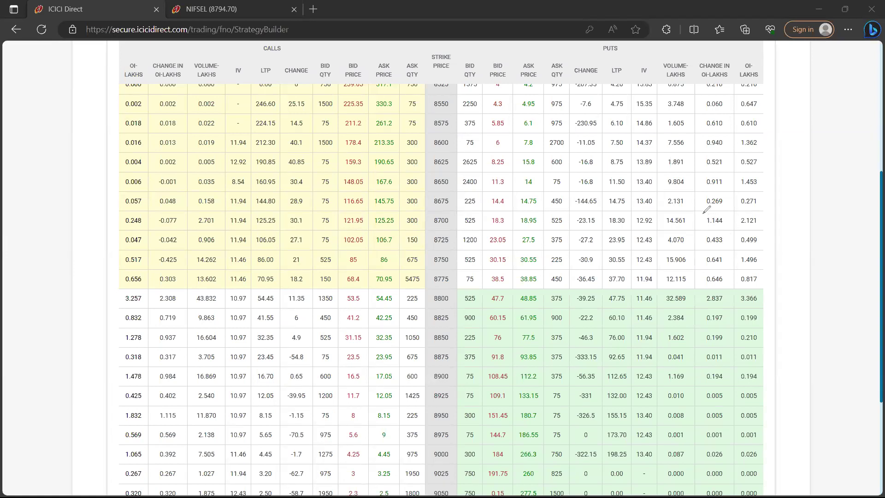
left_click_drag(701, 213, 756, 212)
left_click_drag(699, 254, 756, 252)
left_click_drag(705, 272, 767, 271)
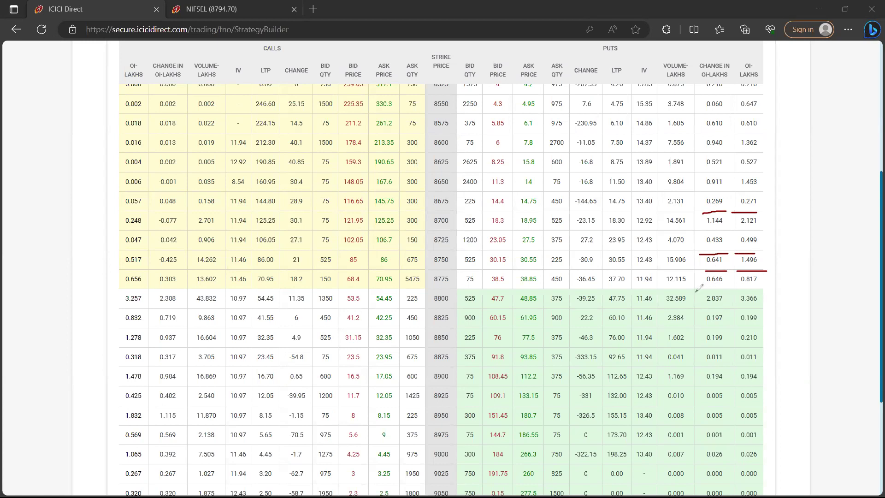
left_click_drag(698, 291, 742, 289)
mouse_move(120, 293)
left_mouse_down()
mouse_move(118, 312)
mouse_move(144, 289)
mouse_move(146, 311)
mouse_move(118, 312)
left_mouse_up()
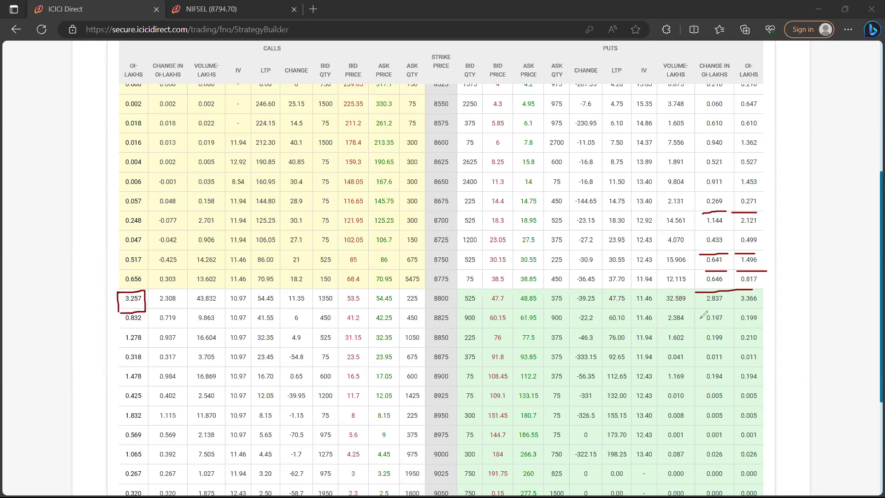
Box the put OI at strike 8800, and circle the 8800 strike and its call OI change
mouse_move(737, 293)
left_mouse_down()
mouse_move(780, 306)
mouse_move(757, 285)
mouse_move(730, 287)
left_mouse_up()
mouse_move(452, 288)
left_mouse_down()
mouse_move(423, 292)
mouse_move(454, 302)
mouse_move(449, 284)
left_mouse_up()
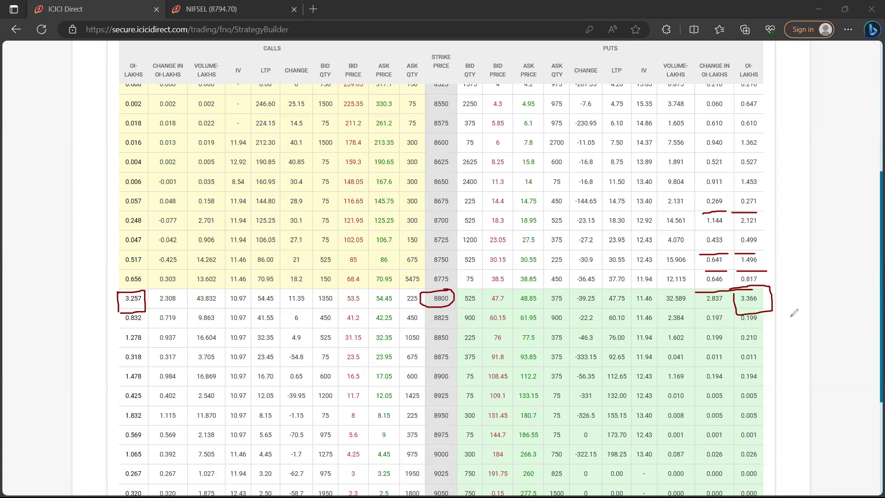
mouse_move(156, 300)
left_mouse_down()
mouse_move(175, 306)
mouse_move(162, 290)
left_mouse_up()
Mark the call OI figures at strikes 8825, 8850 and 8900 and the negative call OI changes around 8700, and clear all marks
left_click_drag(120, 312, 175, 310)
left_click_drag(134, 331, 177, 330)
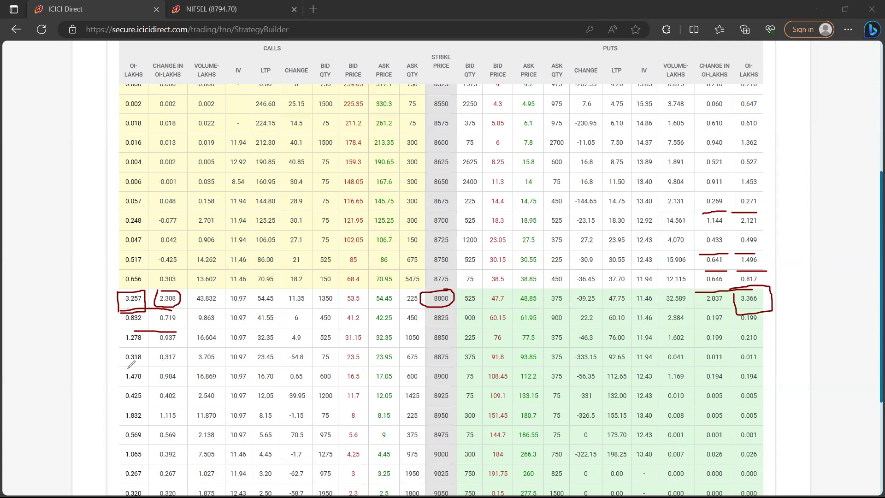
mouse_move(152, 367)
left_mouse_down()
mouse_move(186, 369)
mouse_move(174, 383)
mouse_move(144, 368)
mouse_move(142, 381)
mouse_move(124, 385)
mouse_move(120, 367)
left_mouse_up()
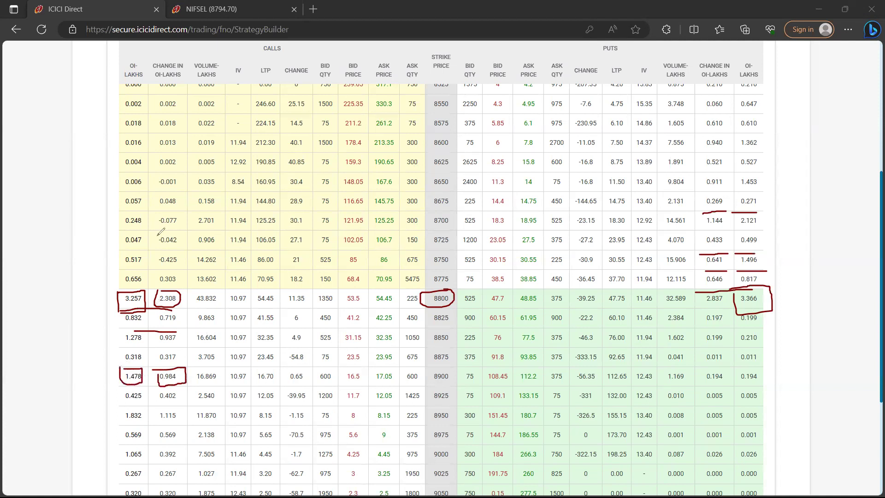
mouse_move(152, 236)
left_mouse_down()
mouse_move(183, 240)
mouse_move(183, 213)
mouse_move(153, 219)
mouse_move(150, 248)
left_mouse_up()
key("e")
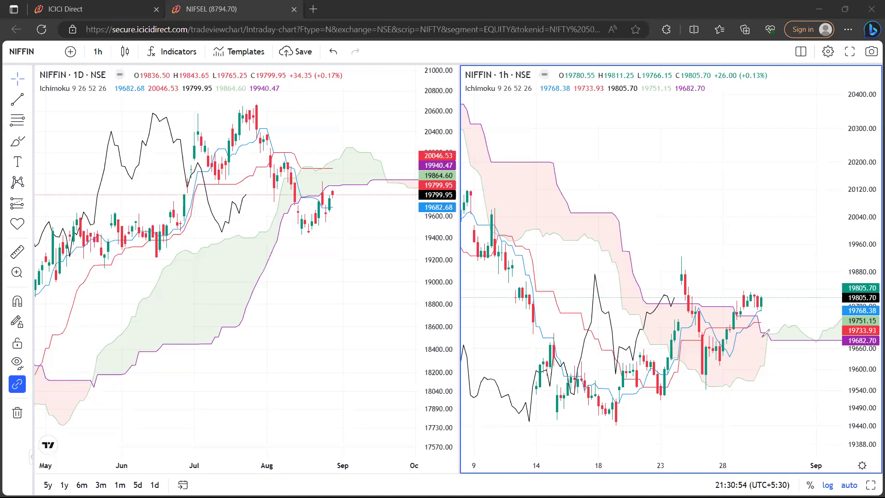
Draw a level line and a down-up-down path beside the latest 1-hour NIFFIN candles, try a level line on the daily chart, and remove the marks
left_click_drag(762, 336, 829, 337)
mouse_move(768, 306)
left_mouse_down()
mouse_move(786, 331)
mouse_move(795, 305)
mouse_move(811, 334)
left_mouse_up()
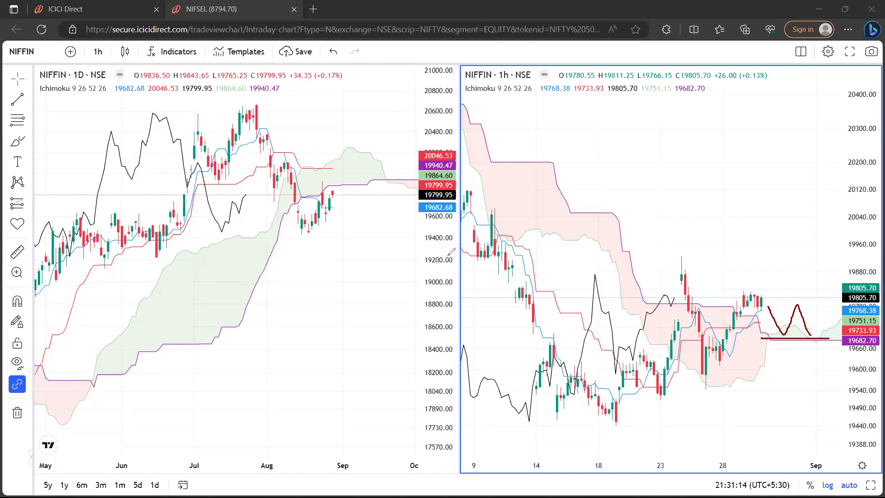
left_click_drag(333, 187, 390, 183)
key("ctrl+z")
Draw a falling stroke below the latest daily NIFFIN candles and mark the June-July rising candles and the August candles
left_click_drag(338, 252, 323, 216)
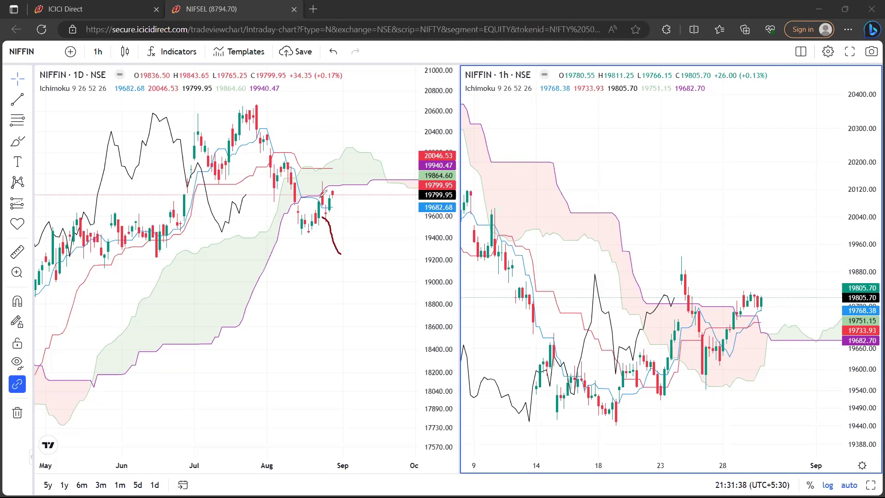
mouse_move(199, 136)
left_mouse_down()
mouse_move(179, 151)
mouse_move(205, 153)
mouse_move(195, 137)
left_mouse_up()
mouse_move(182, 193)
left_mouse_down()
mouse_move(157, 249)
mouse_move(162, 233)
left_mouse_up()
mouse_move(244, 100)
left_mouse_down()
mouse_move(233, 144)
mouse_move(241, 103)
left_mouse_up()
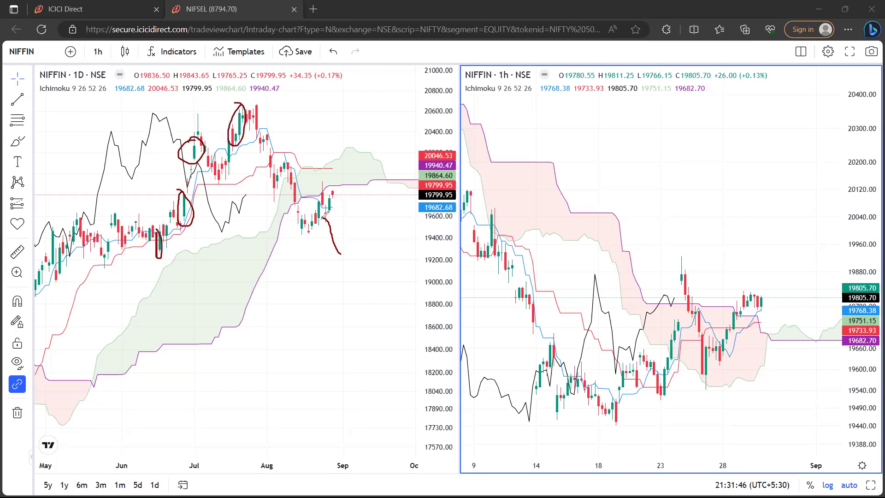
left_click_drag(284, 241, 295, 233)
left_click_drag(305, 204, 341, 206)
Show the NIFFIN option chain and mark the put OI and OI change at strikes 19700, 19600 and 19500
key("ctrl+alt+h")
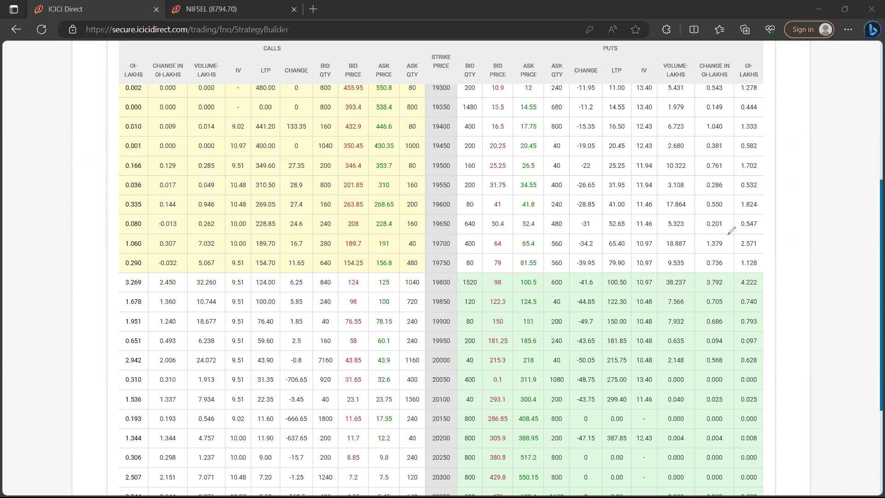
left_click_drag(732, 235, 763, 235)
left_click(697, 236)
left_click_drag(697, 236, 726, 231)
left_click(705, 197)
left_click_drag(723, 197, 756, 198)
left_click_drag(702, 161, 760, 160)
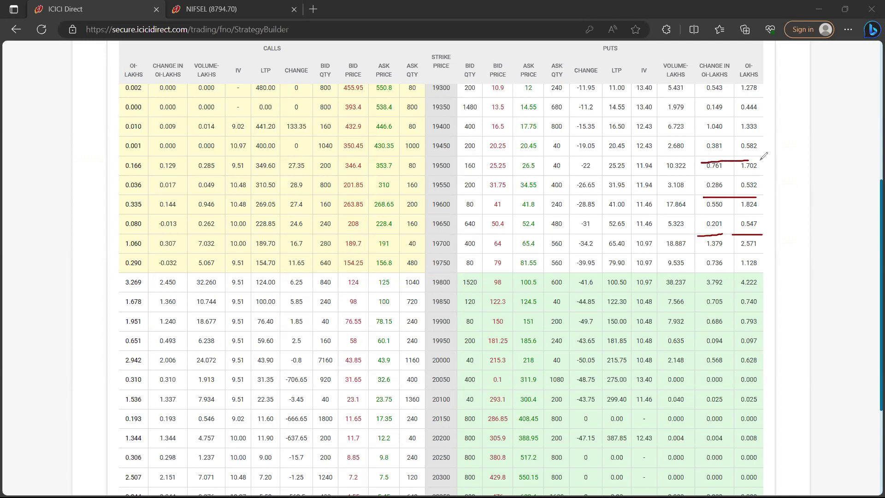
Circle strikes 19500, 19600 and 19700 and the put and call OI changes at 19800, and clear all marks
mouse_move(425, 153)
left_mouse_down()
mouse_move(465, 161)
mouse_move(426, 152)
left_mouse_up()
mouse_move(449, 190)
left_mouse_down()
mouse_move(429, 203)
mouse_move(449, 190)
left_mouse_up()
mouse_move(447, 236)
left_mouse_down()
mouse_move(431, 244)
mouse_move(457, 239)
mouse_move(437, 235)
left_mouse_up()
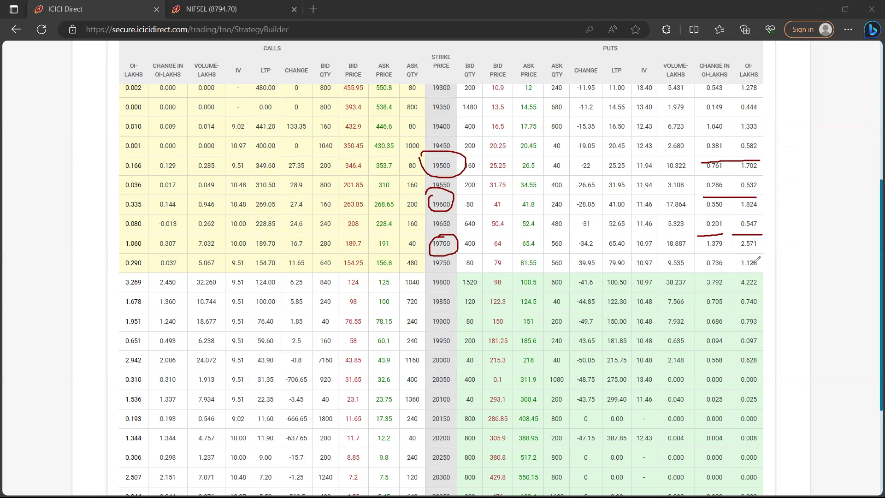
mouse_move(733, 276)
left_mouse_down()
mouse_move(699, 281)
mouse_move(722, 291)
mouse_move(732, 276)
left_mouse_up()
mouse_move(163, 274)
left_mouse_down()
mouse_move(153, 275)
mouse_move(161, 293)
mouse_move(180, 277)
mouse_move(170, 274)
left_mouse_up()
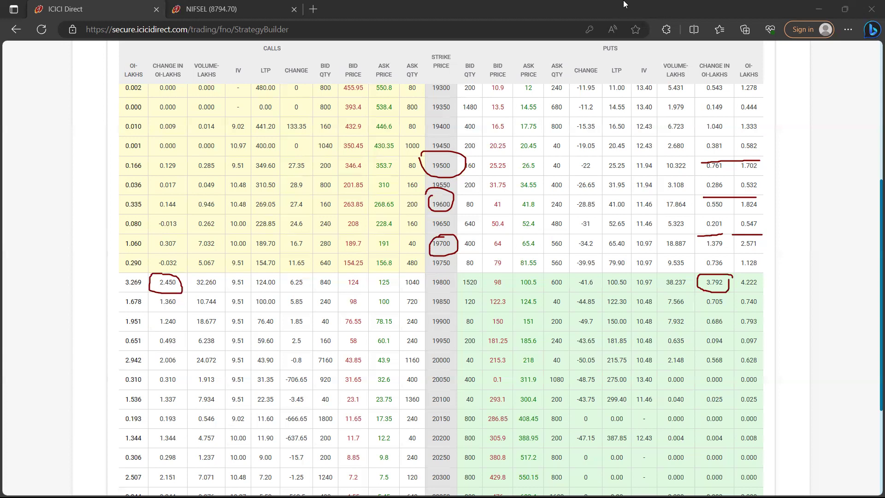
key("Escape")
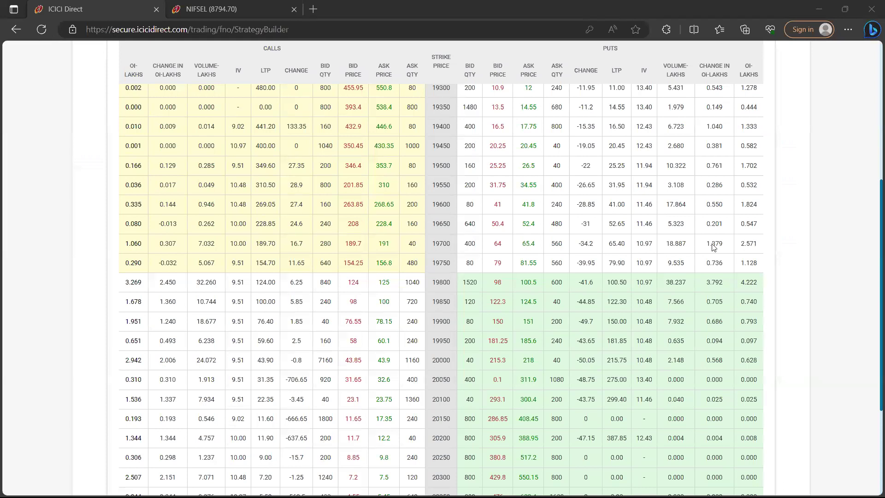
Show the BANK NIFTY charts, draw level lines near 44800 and 44300 on the 1-hour chart, and undo both lines
key("ctrl+Tab")
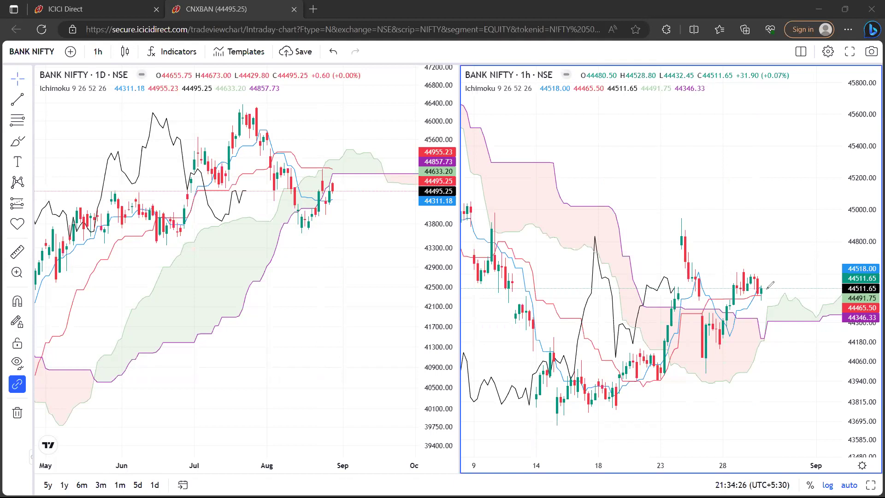
left_click_drag(750, 326, 833, 323)
left_click_drag(675, 241, 742, 238)
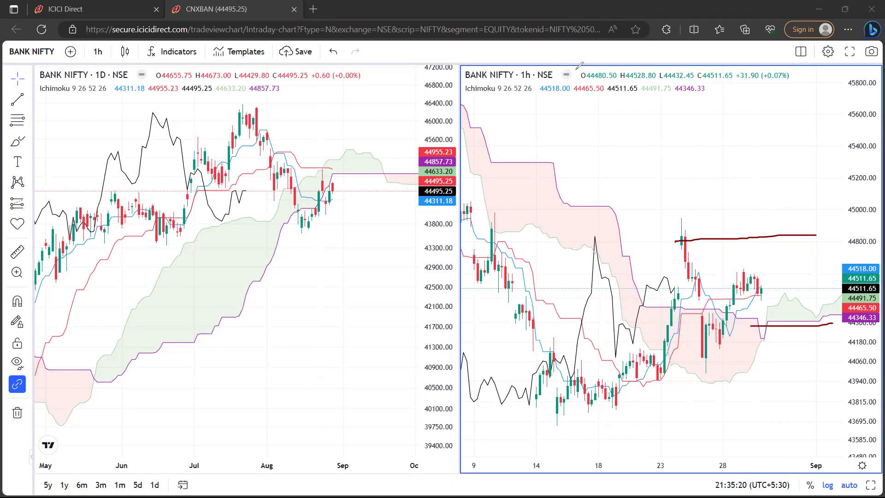
key("ctrl+z")
key("ctrl+z")
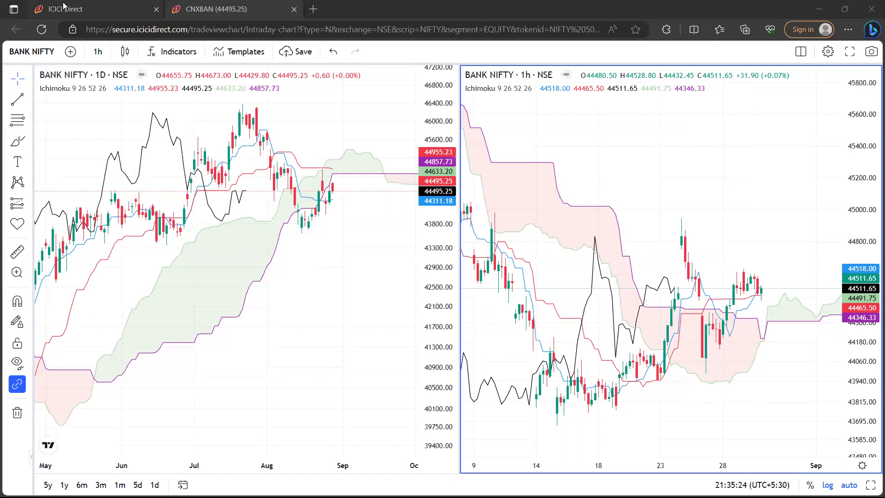
Show the BANK NIFTY option chain and mark the put OI changes at strikes 43800 to 44100, 44400, 44500 and 44600
key("ctrl+Tab")
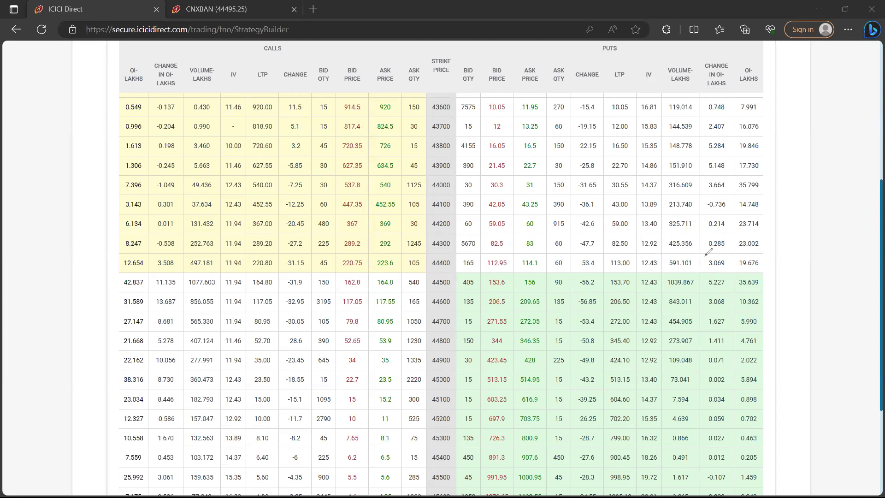
left_click_drag(704, 255, 730, 255)
mouse_move(712, 200)
left_mouse_down()
mouse_move(701, 206)
mouse_move(740, 201)
mouse_move(706, 199)
left_mouse_up()
mouse_move(701, 137)
left_mouse_down()
mouse_move(732, 137)
mouse_move(732, 187)
left_mouse_up()
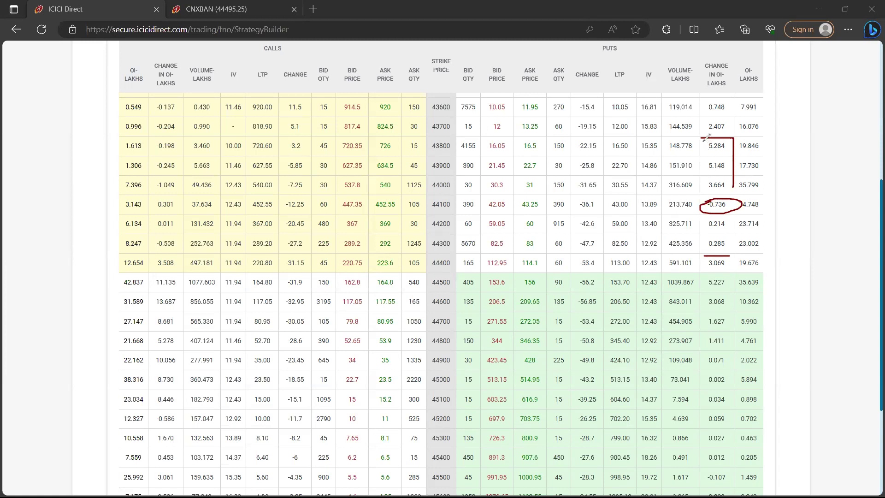
left_click_drag(702, 138, 703, 191)
mouse_move(704, 276)
left_mouse_down()
mouse_move(730, 277)
mouse_move(729, 307)
mouse_move(706, 308)
mouse_move(705, 276)
left_mouse_up()
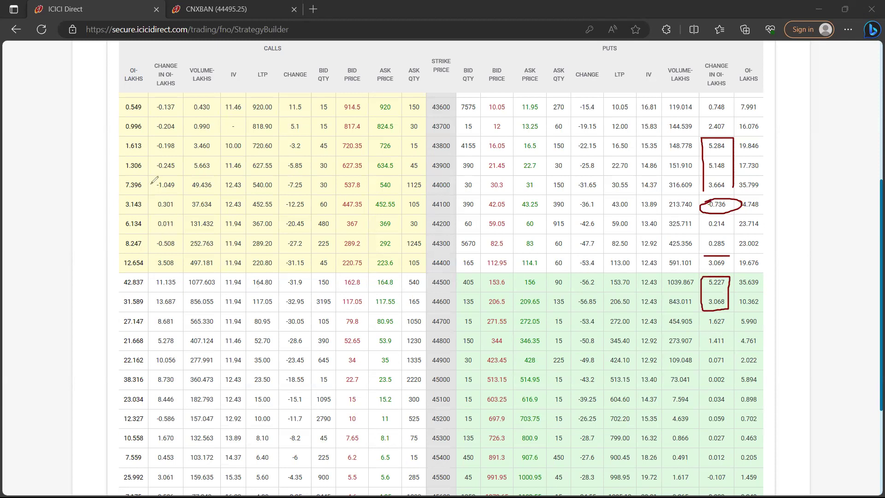
Box the call OI changes at strikes 43600 to 44000 and 44500 to 44900, and circle the one at 44300
left_click(147, 143)
mouse_move(152, 105)
left_mouse_down()
mouse_move(162, 191)
mouse_move(175, 189)
mouse_move(177, 167)
left_mouse_up()
mouse_move(179, 128)
left_mouse_down()
mouse_move(178, 99)
mouse_move(152, 99)
left_mouse_up()
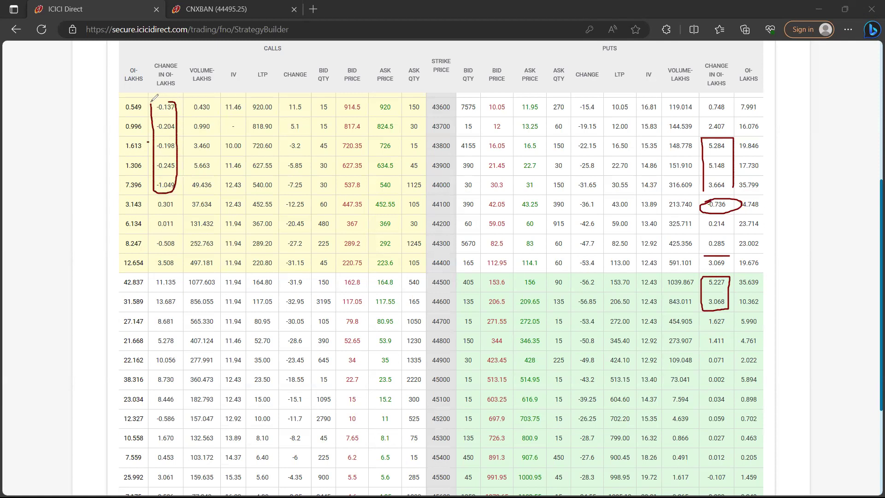
mouse_move(155, 238)
left_mouse_down()
mouse_move(181, 249)
mouse_move(183, 237)
left_mouse_up()
mouse_move(151, 278)
left_mouse_down()
mouse_move(178, 277)
mouse_move(181, 294)
left_mouse_up()
left_click_drag(155, 355, 180, 355)
left_click_drag(186, 273, 180, 366)
left_click_drag(150, 275, 152, 362)
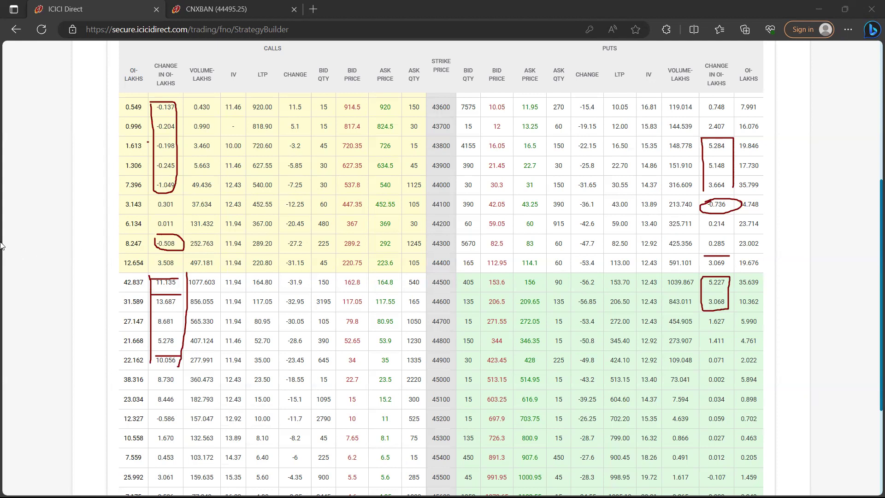
Mark the strike range from 44300 to 44800, its call OI from 44500, and the 44500 and 44600 call bid and ask prices, and clear all marks
left_click_drag(429, 233, 455, 232)
left_click_drag(429, 357, 456, 355)
mouse_move(120, 278)
left_mouse_down()
mouse_move(114, 318)
mouse_move(128, 350)
left_mouse_up()
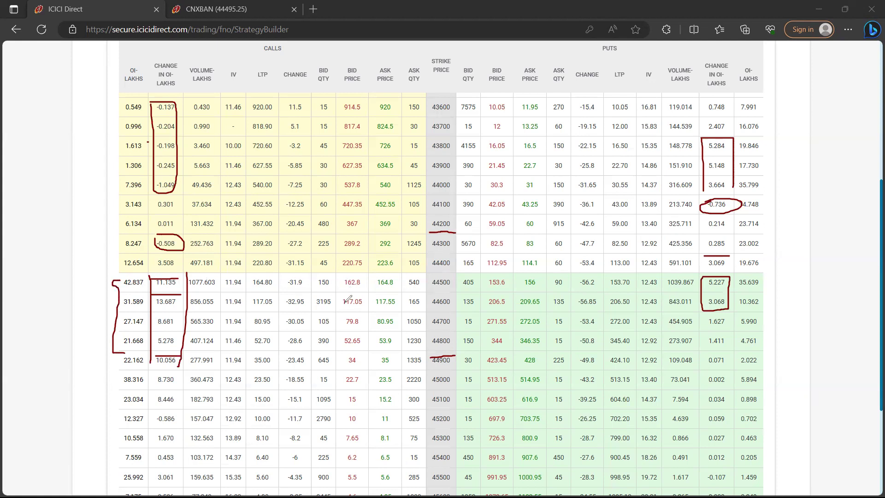
mouse_move(342, 278)
left_mouse_down()
mouse_move(342, 315)
mouse_move(397, 315)
mouse_move(398, 293)
mouse_move(349, 278)
mouse_move(396, 276)
left_mouse_up()
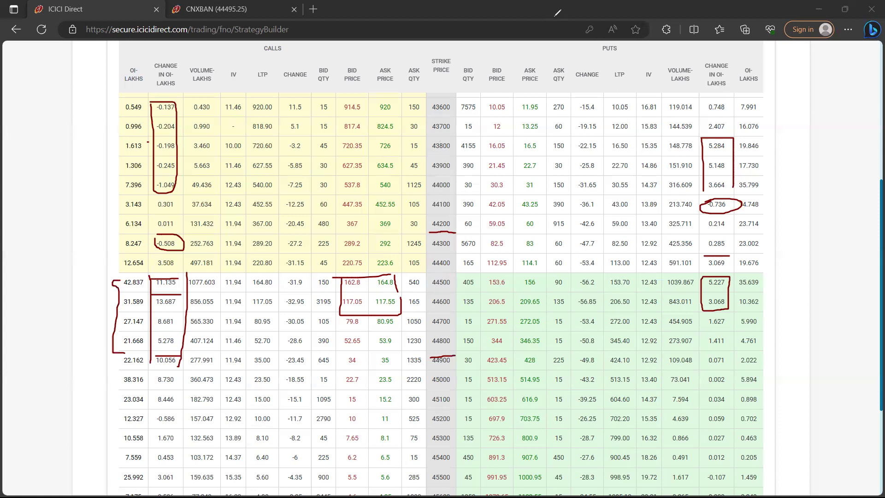
key("e")
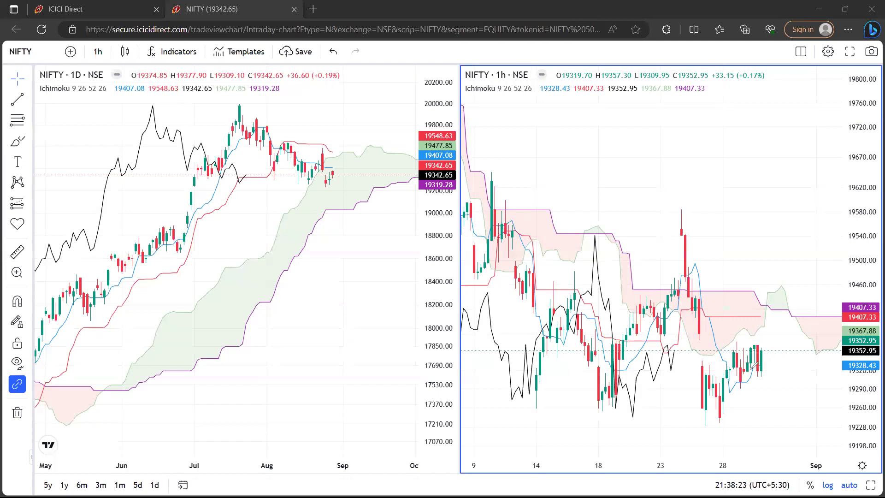
Draw level lines near 19310 and 19407 with an oscillating path between them on the 1-hour NIFTY chart, and clear all marks
left_click_drag(719, 376, 838, 373)
left_click_drag(721, 325, 836, 320)
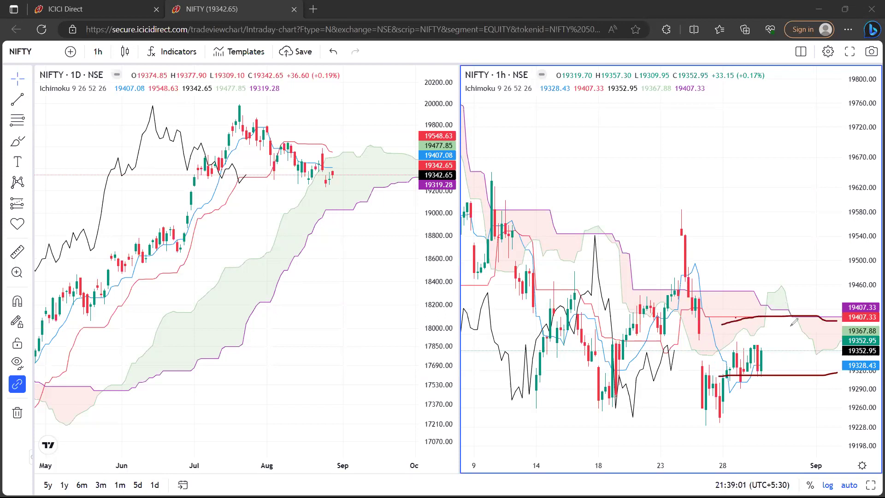
mouse_move(768, 335)
left_mouse_down()
mouse_move(788, 346)
mouse_move(818, 338)
mouse_move(820, 374)
mouse_move(827, 323)
left_mouse_up()
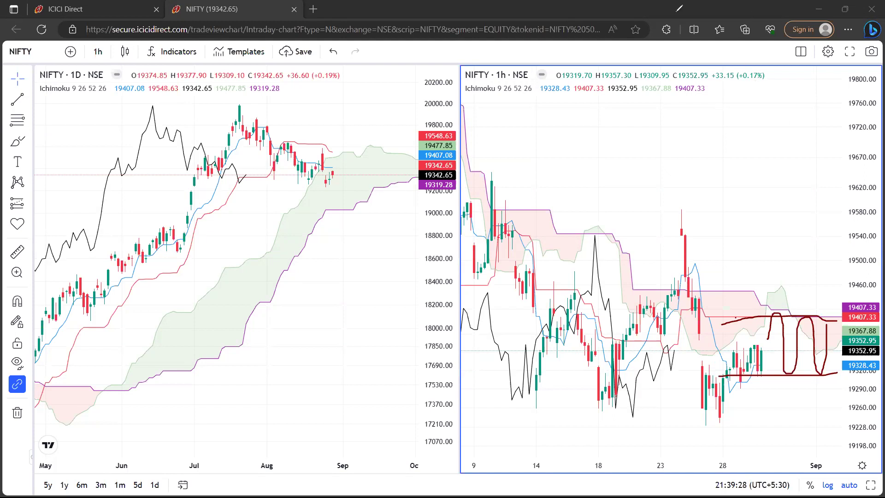
key("e")
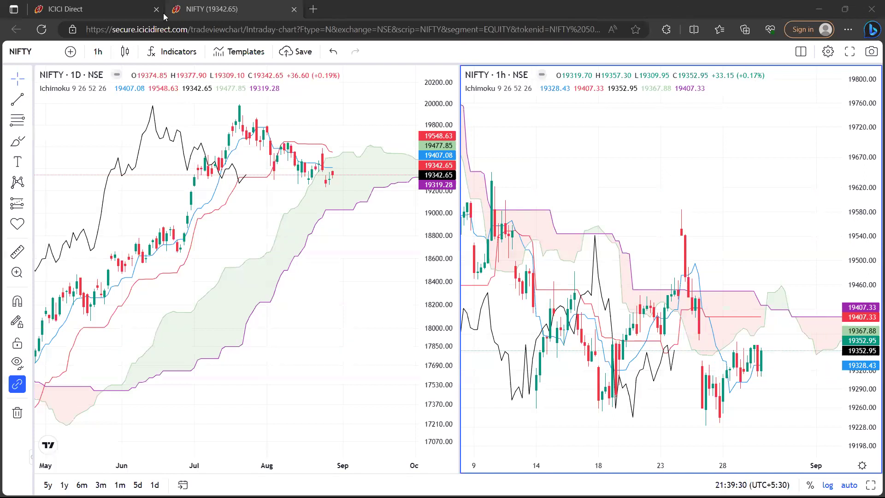
Show the NIFTY option chain, mark the put OI figures at 19300, 19250 and 19200, and circle the put OI at 19200 and 19300
left_click(70, 10)
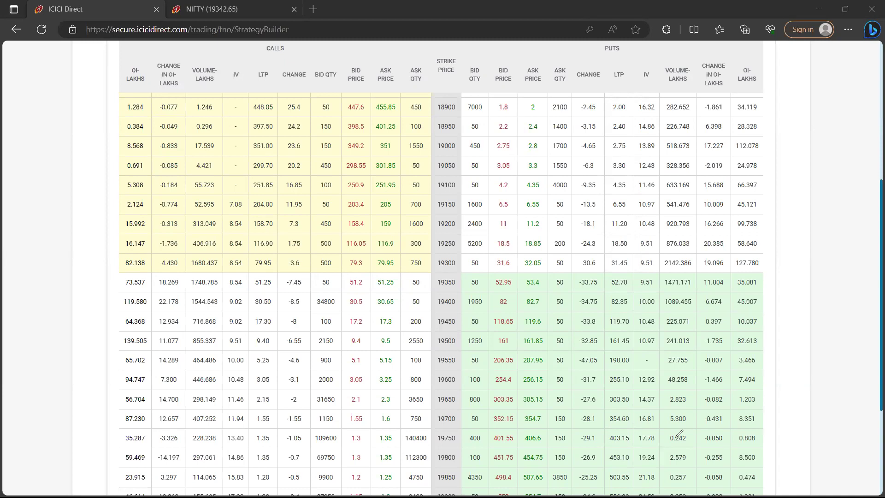
left_click_drag(703, 255, 757, 255)
left_click_drag(700, 237, 754, 235)
left_click_drag(703, 215, 753, 213)
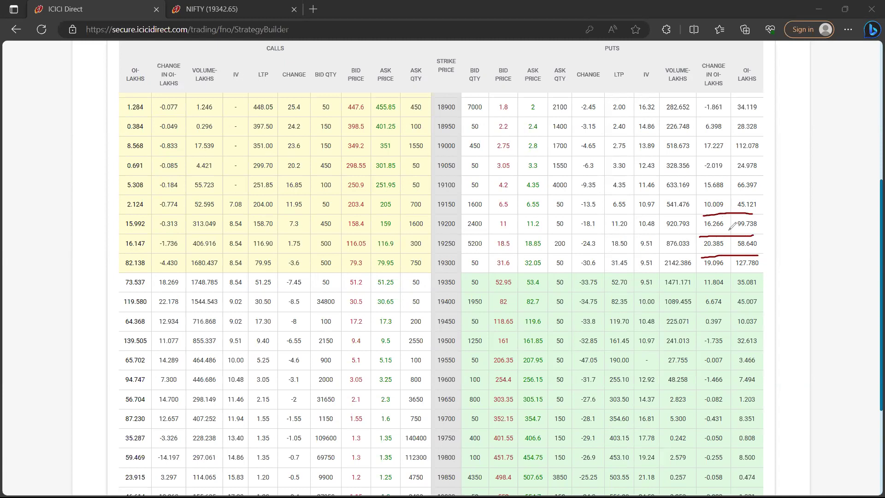
mouse_move(741, 213)
left_mouse_down()
mouse_move(778, 220)
mouse_move(738, 215)
left_mouse_up()
mouse_move(740, 253)
left_mouse_down()
mouse_move(765, 265)
mouse_move(742, 251)
left_mouse_up()
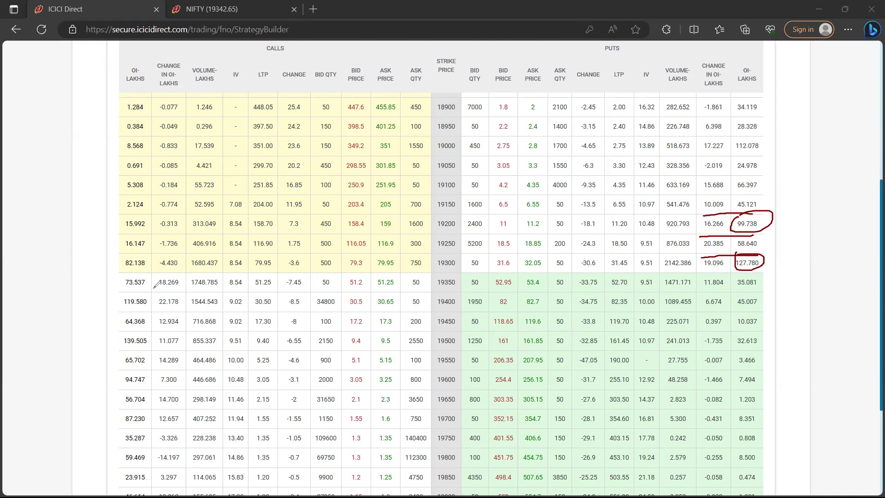
Mark the call OI around strikes 19350 to 19500, tick the put OI changes from 19000 to 19300, and box the 19350 put OI change
left_click_drag(114, 292, 178, 289)
left_click_drag(119, 332, 178, 330)
left_click_drag(698, 140, 709, 145)
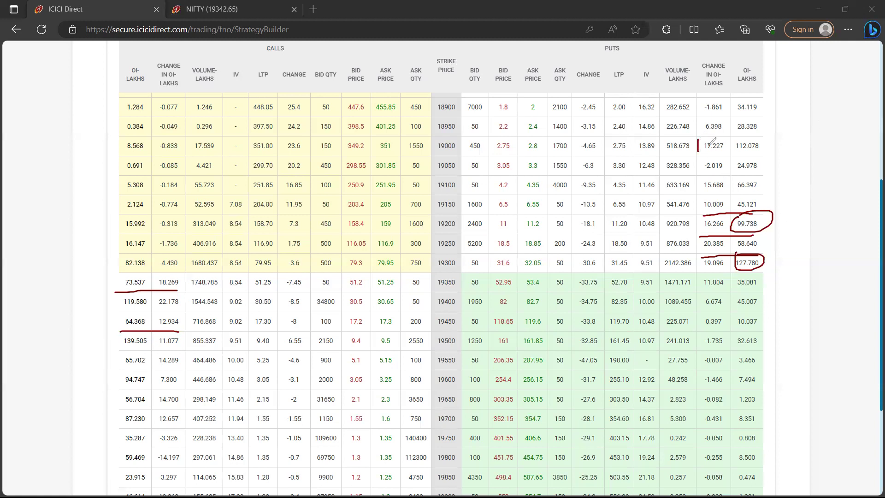
mouse_move(692, 184)
left_mouse_down()
mouse_move(717, 180)
mouse_move(716, 214)
left_mouse_up()
left_click_drag(694, 246, 713, 240)
mouse_move(701, 278)
left_mouse_down()
mouse_move(712, 293)
mouse_move(742, 274)
mouse_move(693, 278)
left_mouse_up()
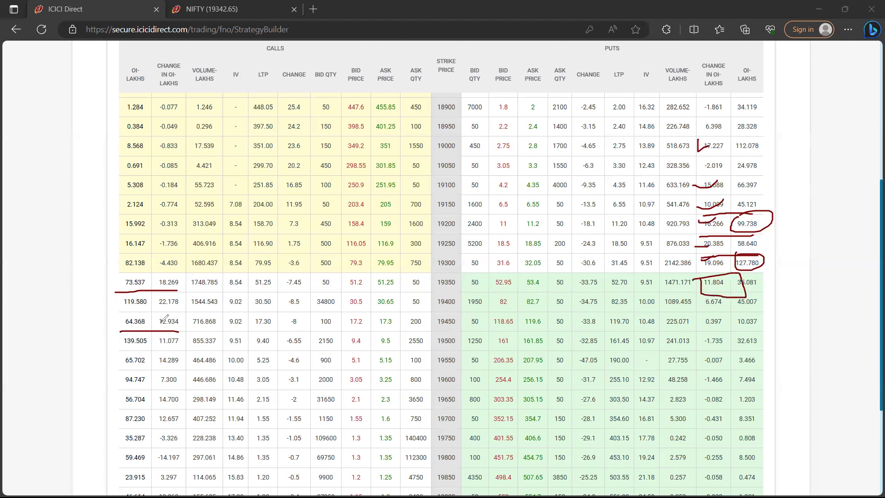
Mark the call OI changes at 19000 to 19150 and 19250 to 19450, box the put OI changes at 19500 to 19600, and clear all marks
left_click_drag(178, 278, 180, 330)
mouse_move(165, 257)
left_mouse_down()
mouse_move(158, 266)
mouse_move(169, 271)
mouse_move(185, 252)
mouse_move(157, 245)
mouse_move(179, 252)
left_mouse_up()
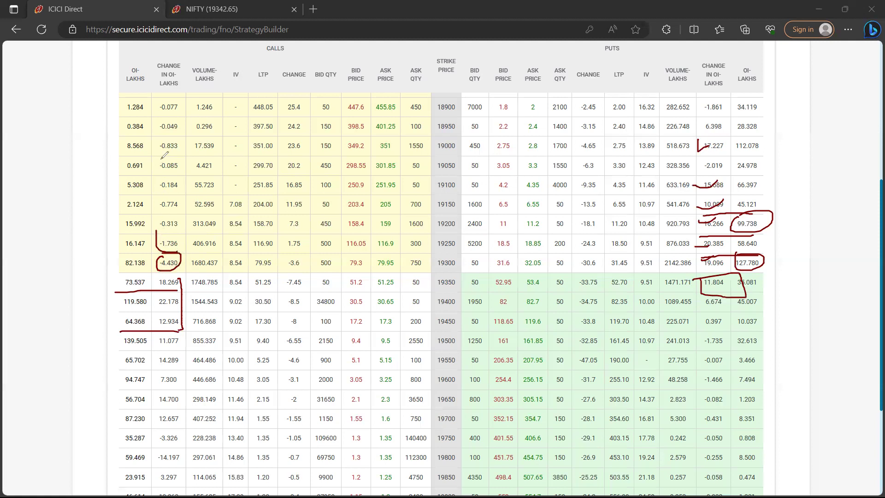
left_click_drag(157, 153, 156, 208)
mouse_move(162, 133)
left_mouse_down()
mouse_move(182, 134)
mouse_move(184, 210)
mouse_move(158, 207)
left_mouse_up()
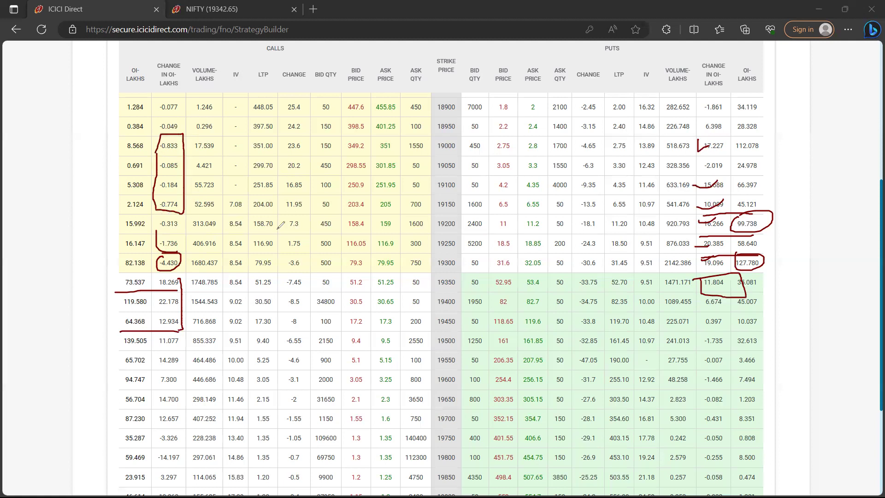
mouse_move(697, 337)
left_mouse_down()
mouse_move(698, 393)
mouse_move(728, 387)
mouse_move(735, 328)
mouse_move(699, 330)
left_mouse_up()
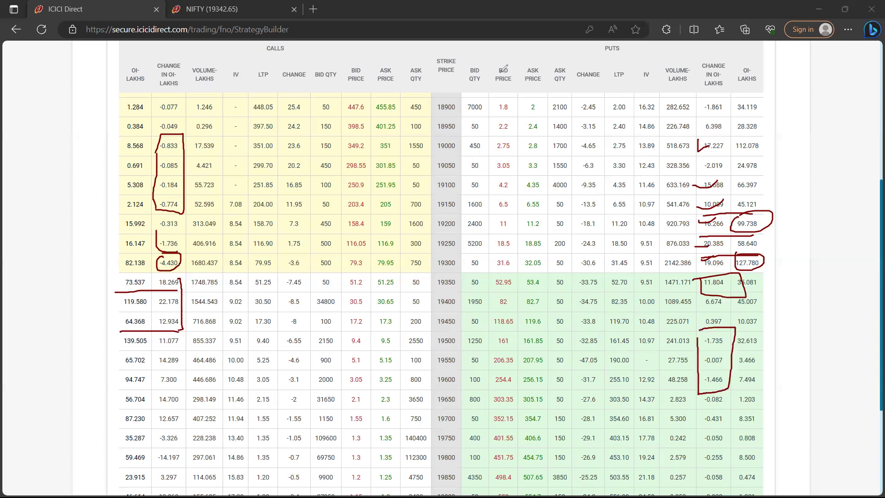
key("e")
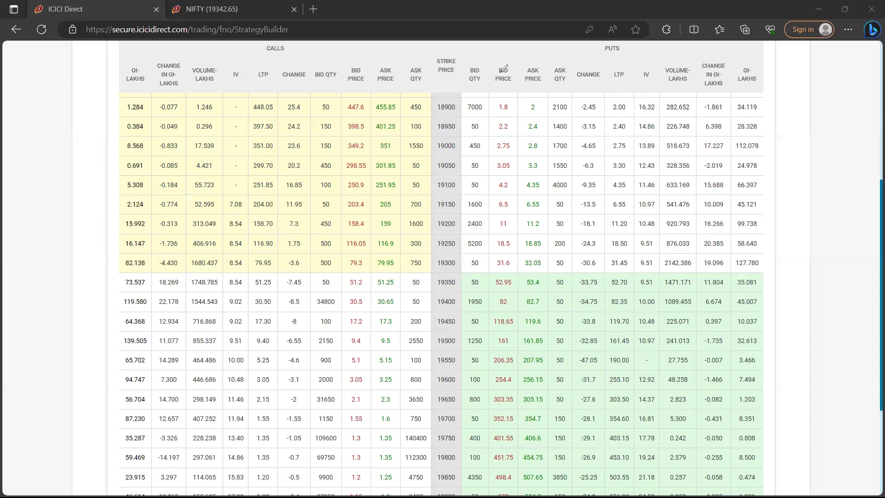